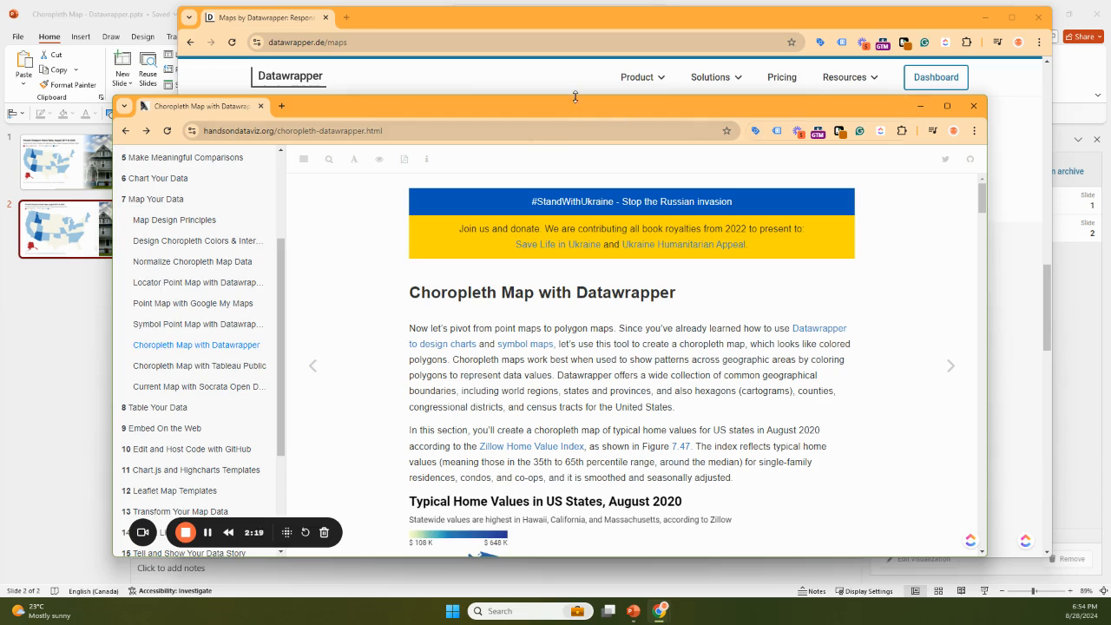
- Read the Choropleth Map with Datawrapper tutorial, from its example home values map through map selection to the Google Sheet connection instructions
{"action": "left_click_drag", "start_coordinate": [575, 93], "coordinate": [566, 9]}
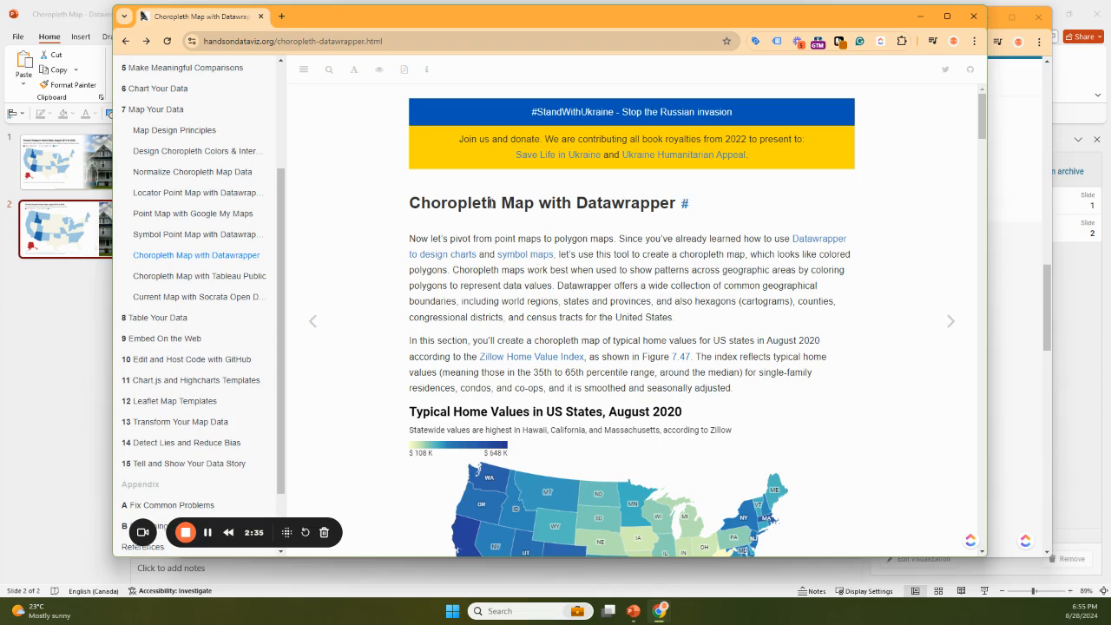
{"action": "scroll", "coordinate": [752, 287], "scroll_direction": "down", "scroll_amount": 5}
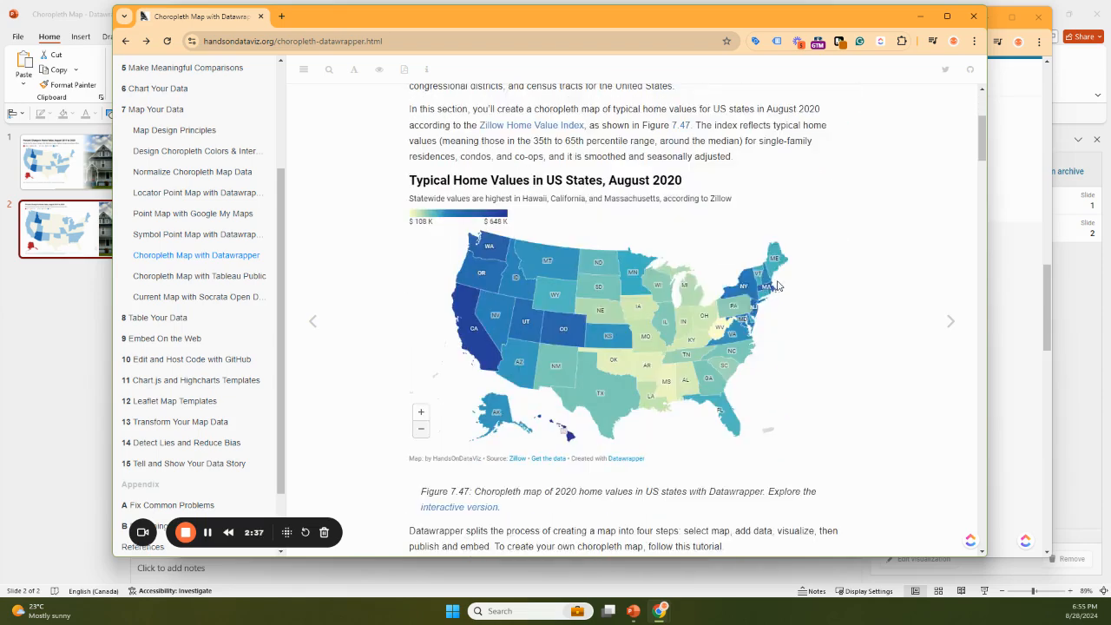
{"action": "scroll", "coordinate": [779, 287], "scroll_direction": "up", "scroll_amount": 3}
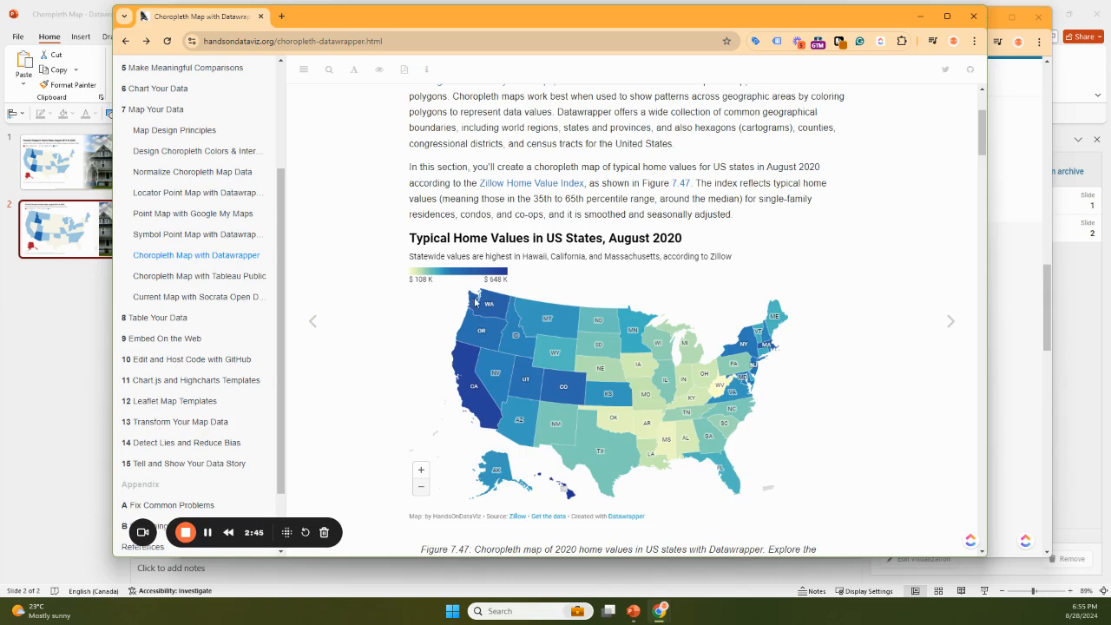
{"action": "scroll", "coordinate": [475, 302], "scroll_direction": "down", "scroll_amount": 3}
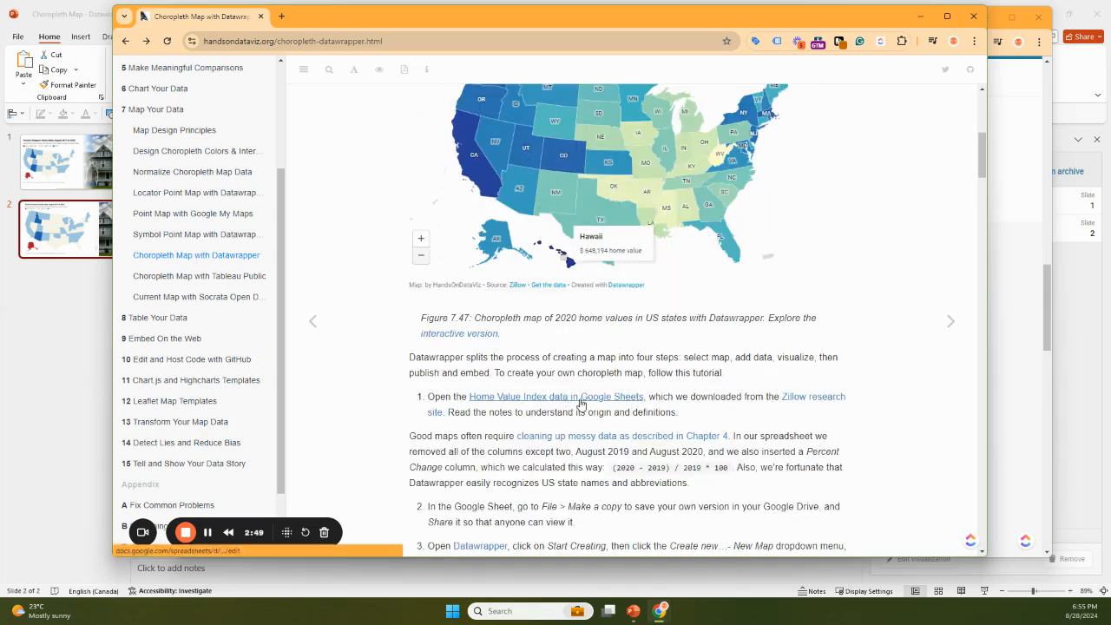
{"action": "scroll", "coordinate": [719, 409], "scroll_direction": "down", "scroll_amount": 2}
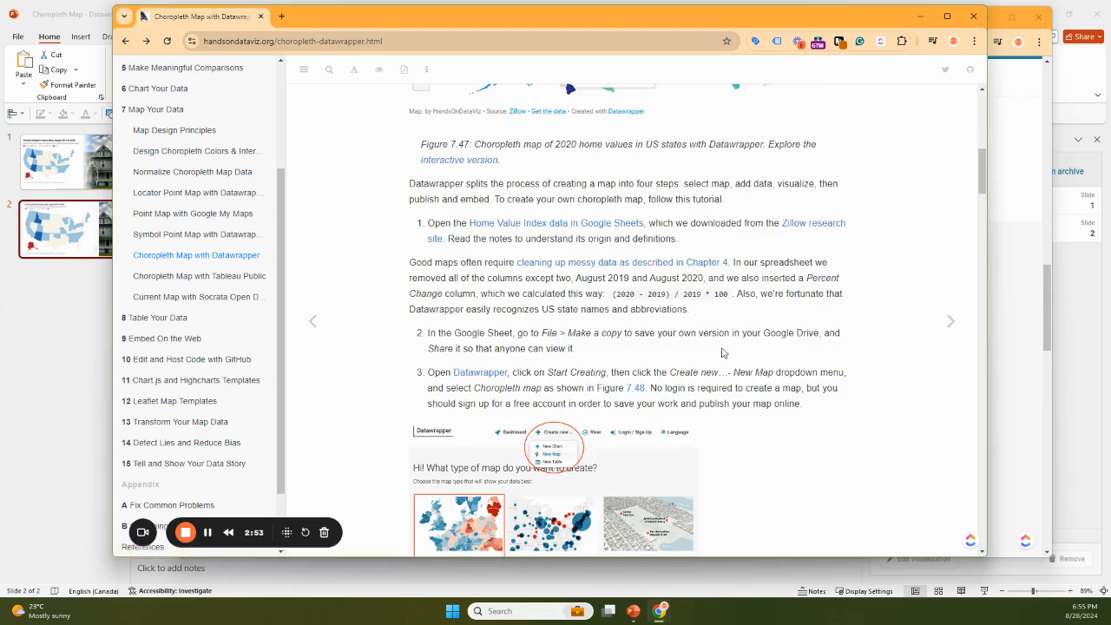
{"action": "scroll", "coordinate": [625, 351], "scroll_direction": "down", "scroll_amount": 1}
{"action": "scroll", "coordinate": [708, 351], "scroll_direction": "down", "scroll_amount": 7}
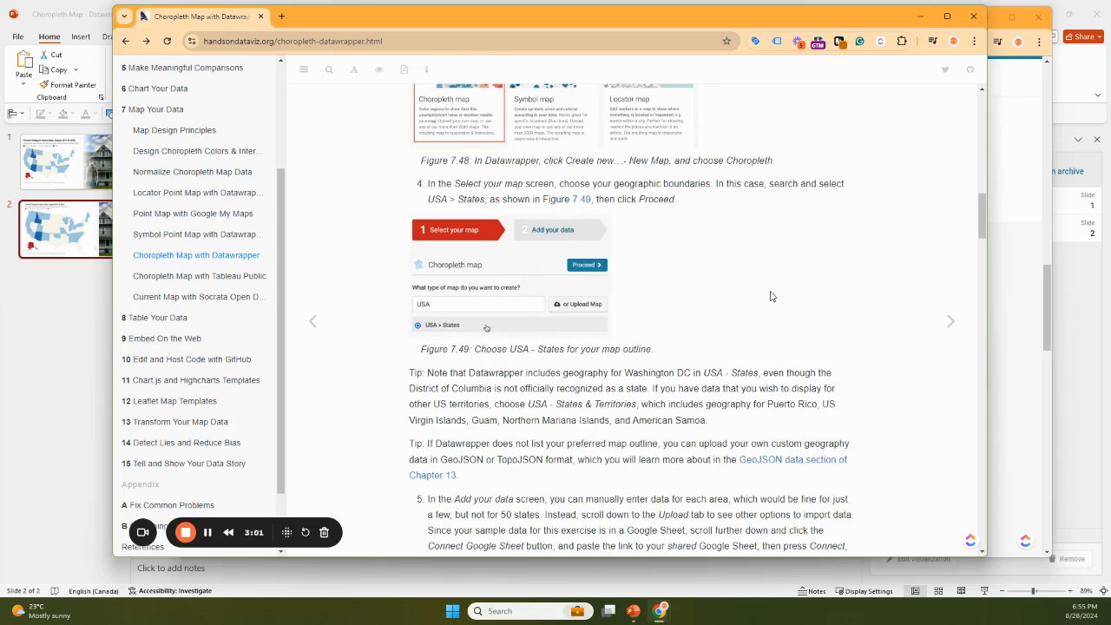
{"action": "scroll", "coordinate": [752, 322], "scroll_direction": "down", "scroll_amount": 3}
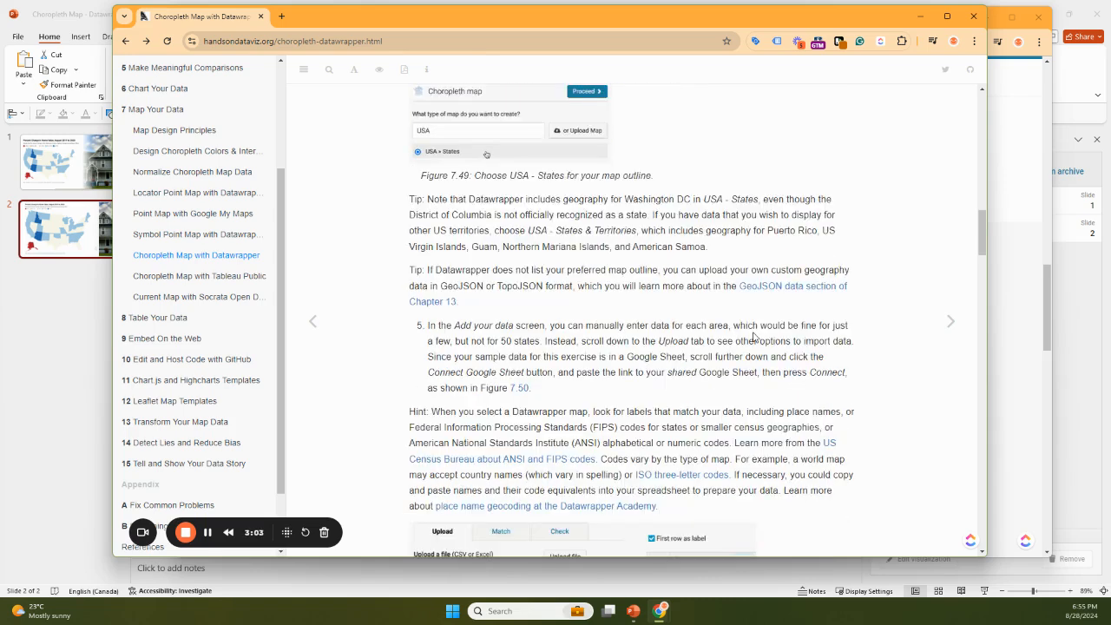
{"action": "scroll", "coordinate": [753, 336], "scroll_direction": "down", "scroll_amount": 3}
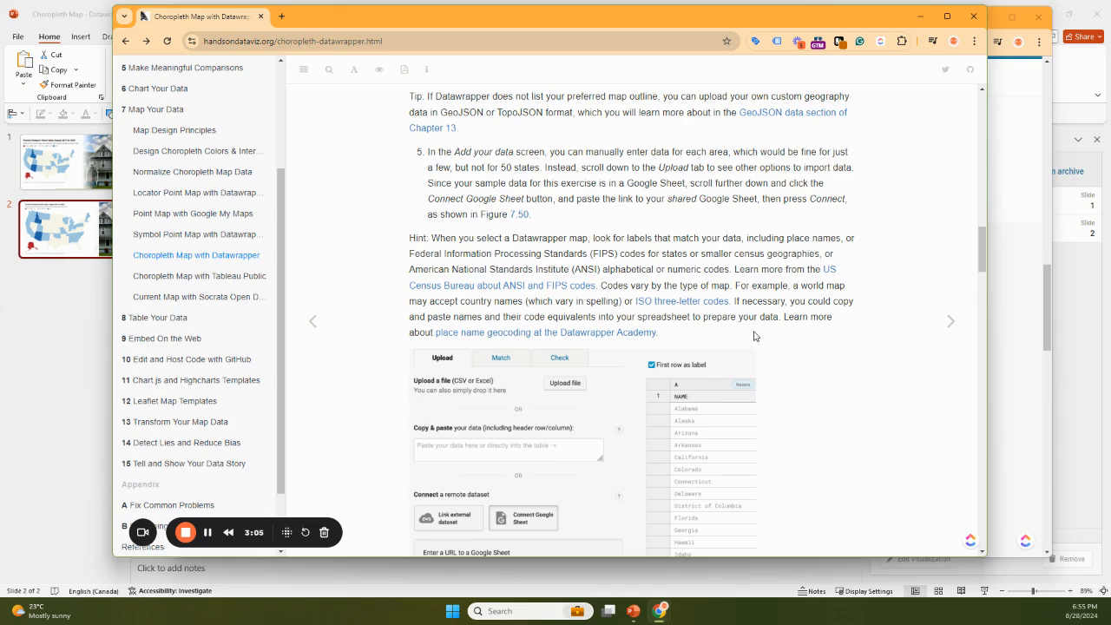
{"action": "scroll", "coordinate": [754, 336], "scroll_direction": "down", "scroll_amount": 3}
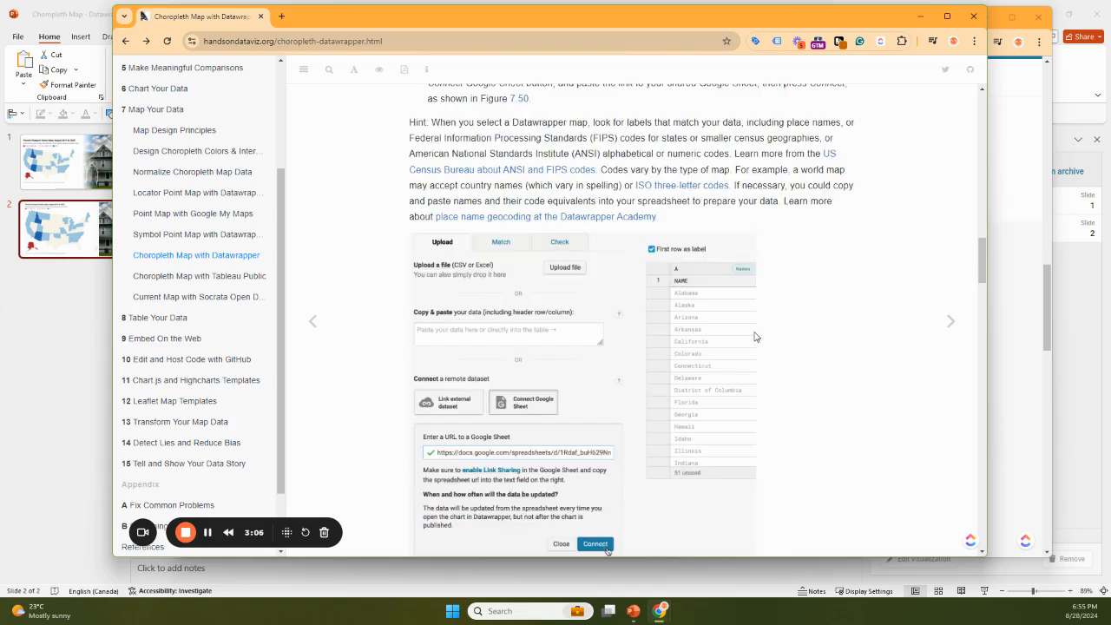
- Return to the choropleth tutorial page in the browser and read its step on inspecting the data upload
{"action": "left_click", "coordinate": [73, 159]}
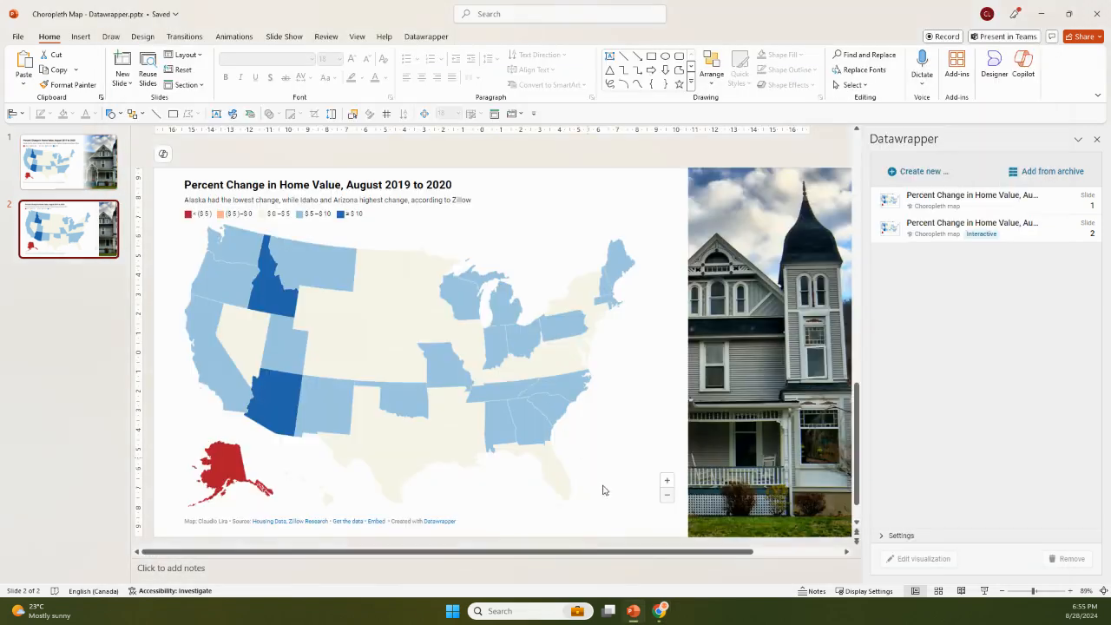
{"action": "mouse_move", "coordinate": [662, 613]}
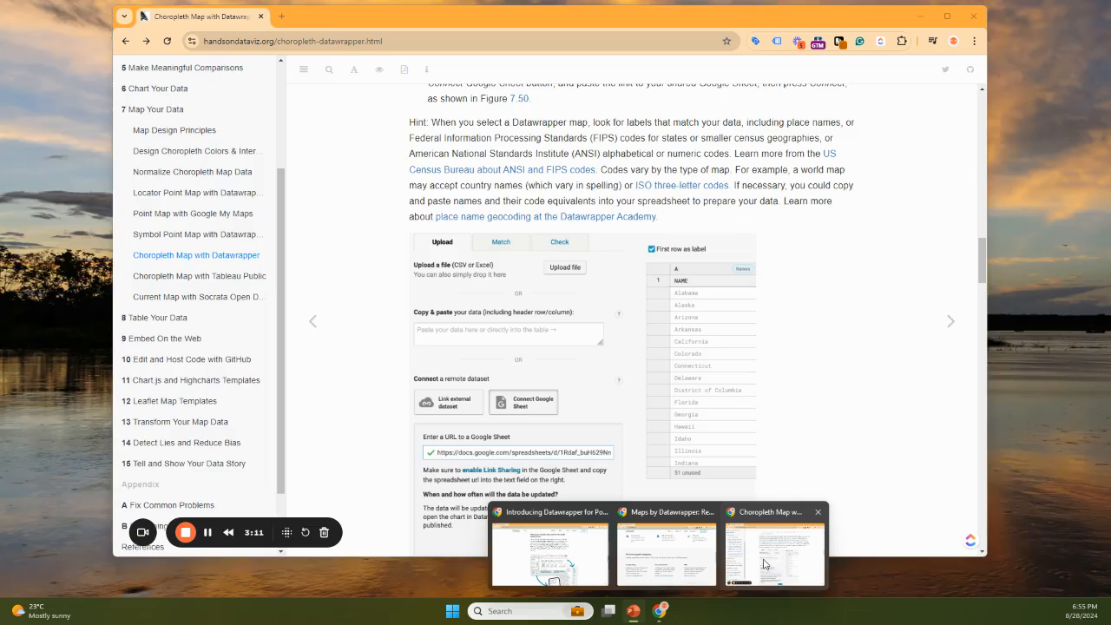
{"action": "mouse_move", "coordinate": [678, 559]}
{"action": "left_click", "coordinate": [734, 549]}
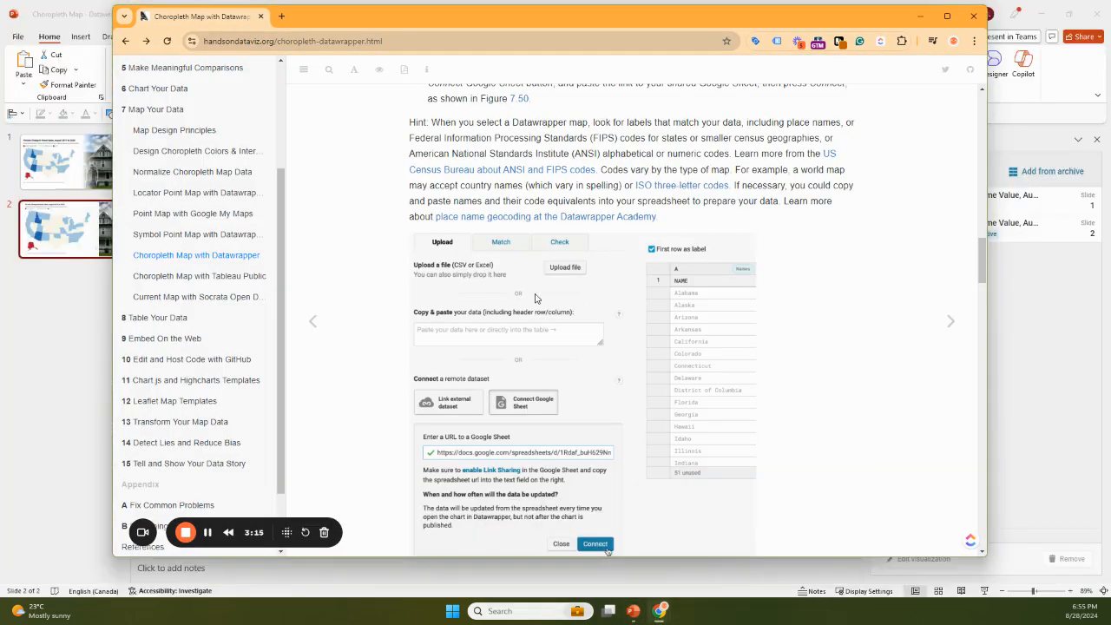
{"action": "scroll", "coordinate": [547, 321], "scroll_direction": "down", "scroll_amount": 3}
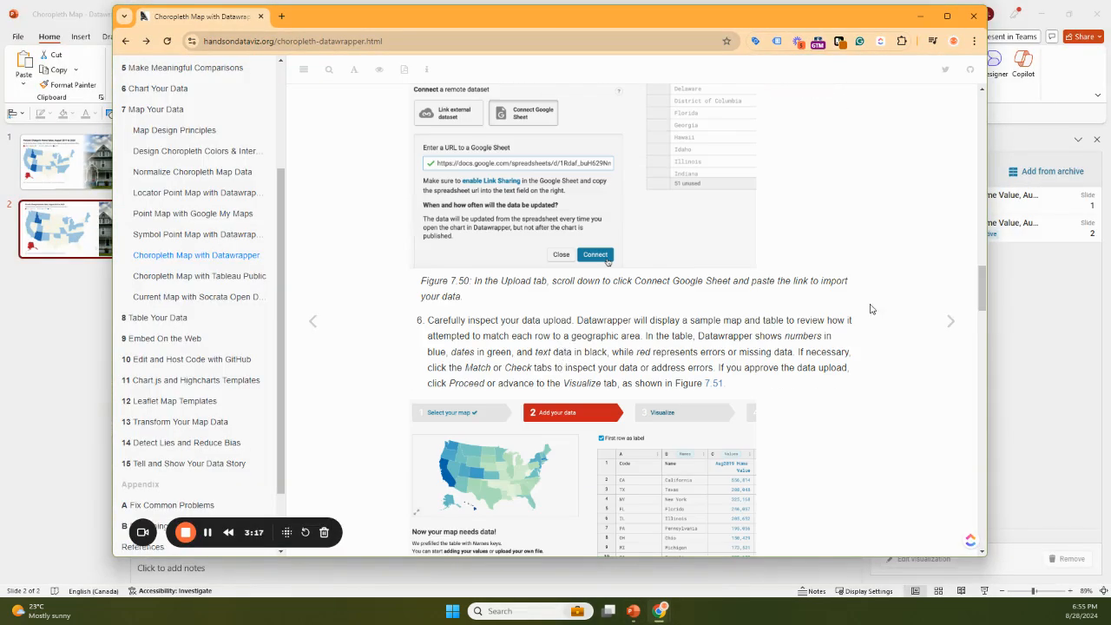
- Switch to PowerPoint and open slide 1's Percent Change in Home Value choropleth map for editing in Datawrapper
{"action": "left_click", "coordinate": [1046, 280]}
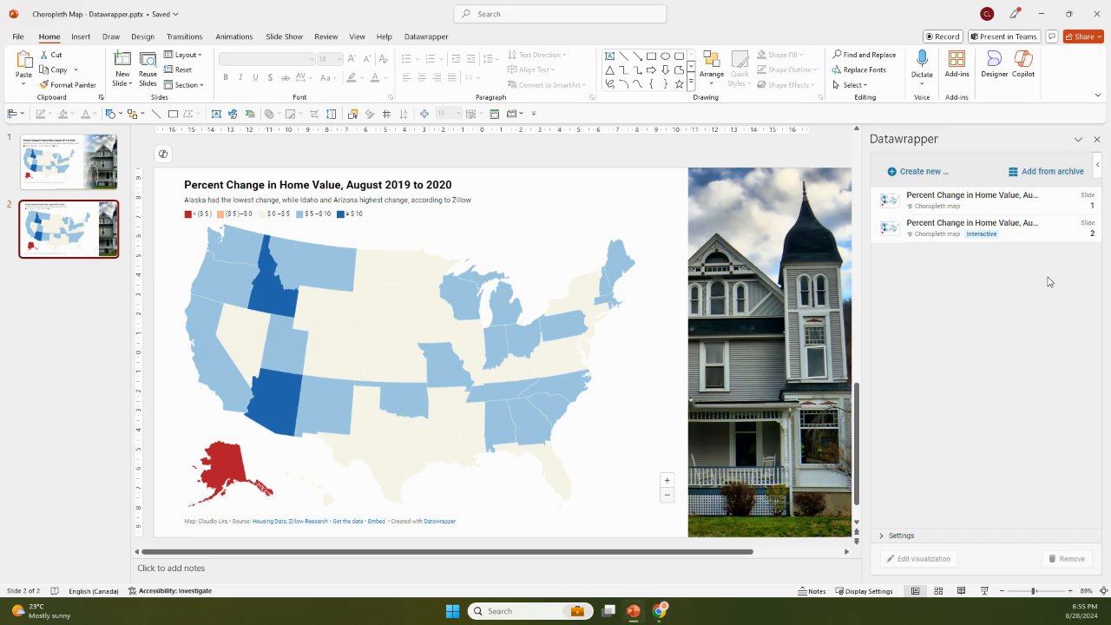
{"action": "left_click", "coordinate": [964, 210]}
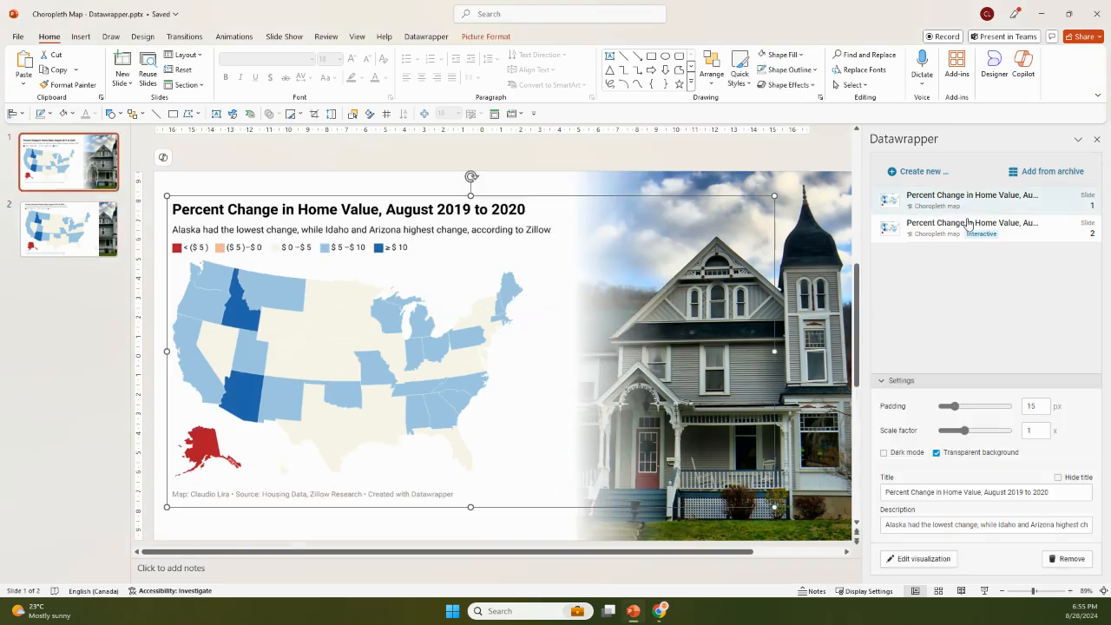
{"action": "left_click", "coordinate": [924, 560]}
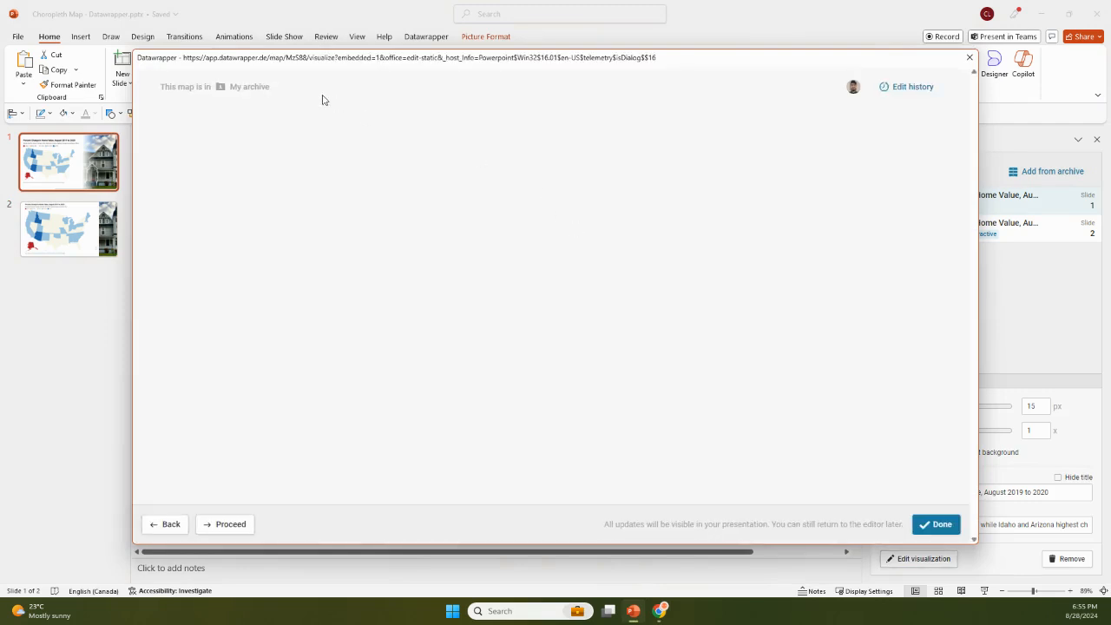
- Go to the map selection stage and examine which base map is chosen among the available regions
{"action": "left_click", "coordinate": [215, 126]}
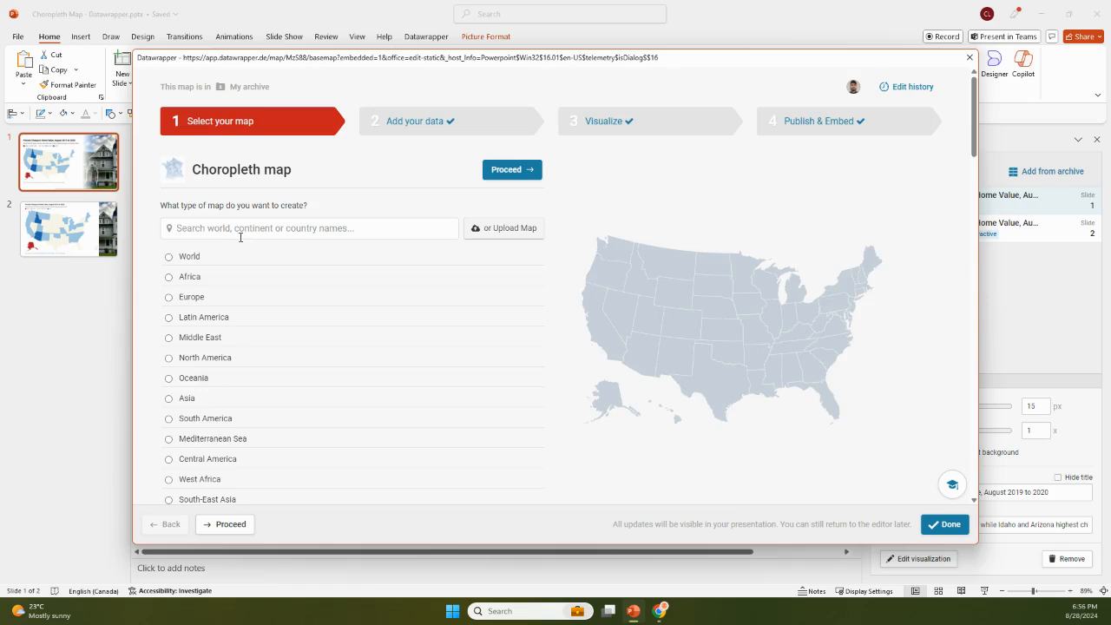
{"action": "scroll", "coordinate": [273, 316], "scroll_direction": "down", "scroll_amount": 2}
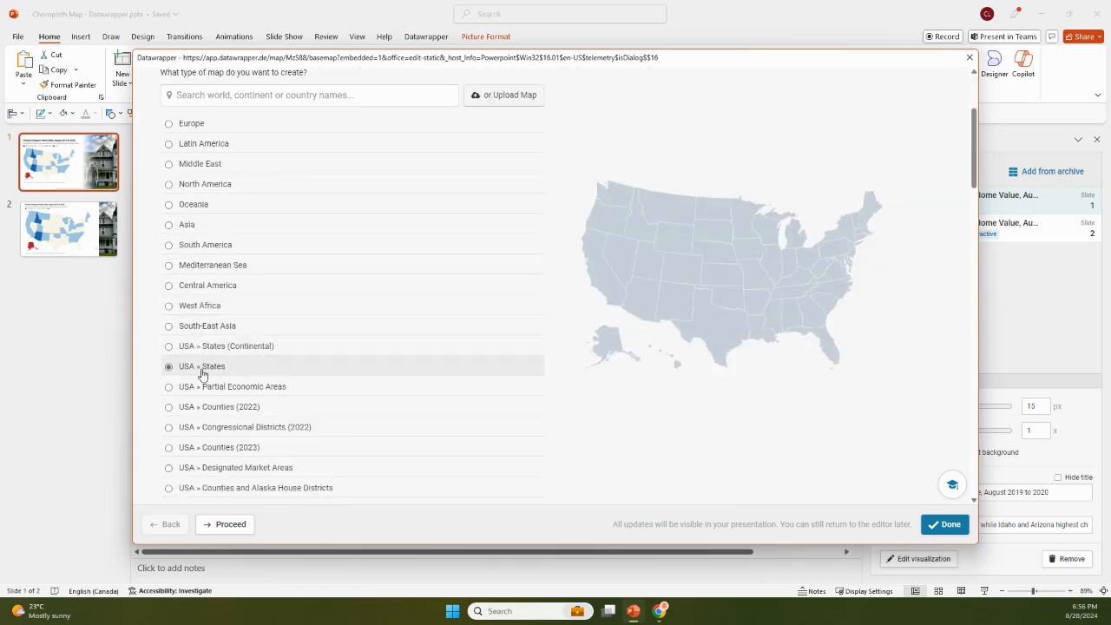
{"action": "scroll", "coordinate": [469, 291], "scroll_direction": "up", "scroll_amount": 2}
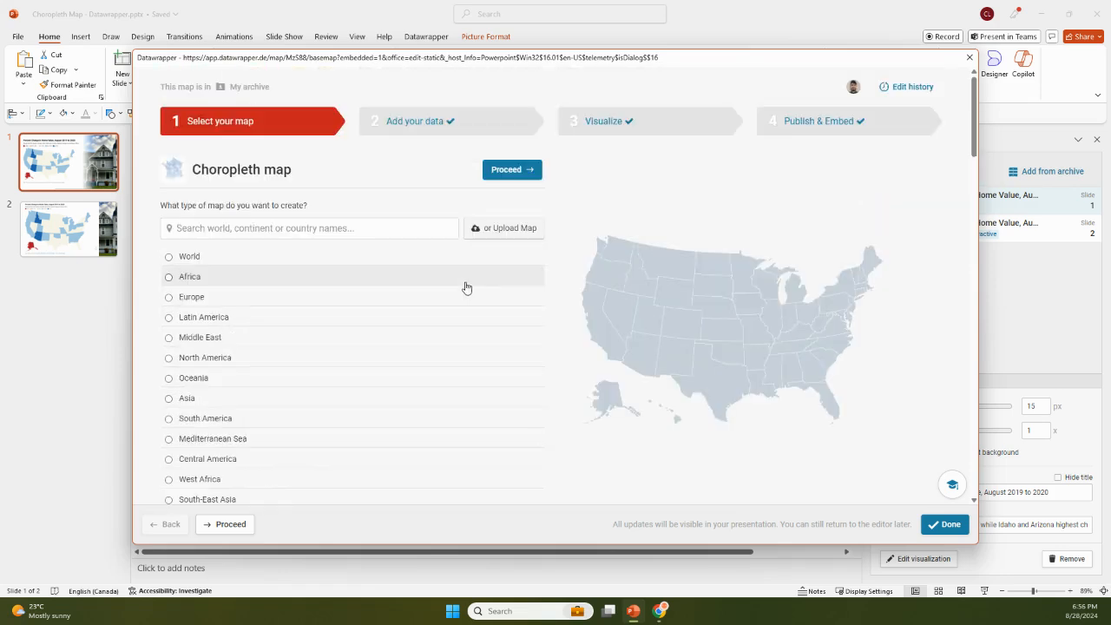
- Go to the Add your data stage and check the sharing access of the source Google Sheet with the home value data
{"action": "left_click", "coordinate": [431, 124]}
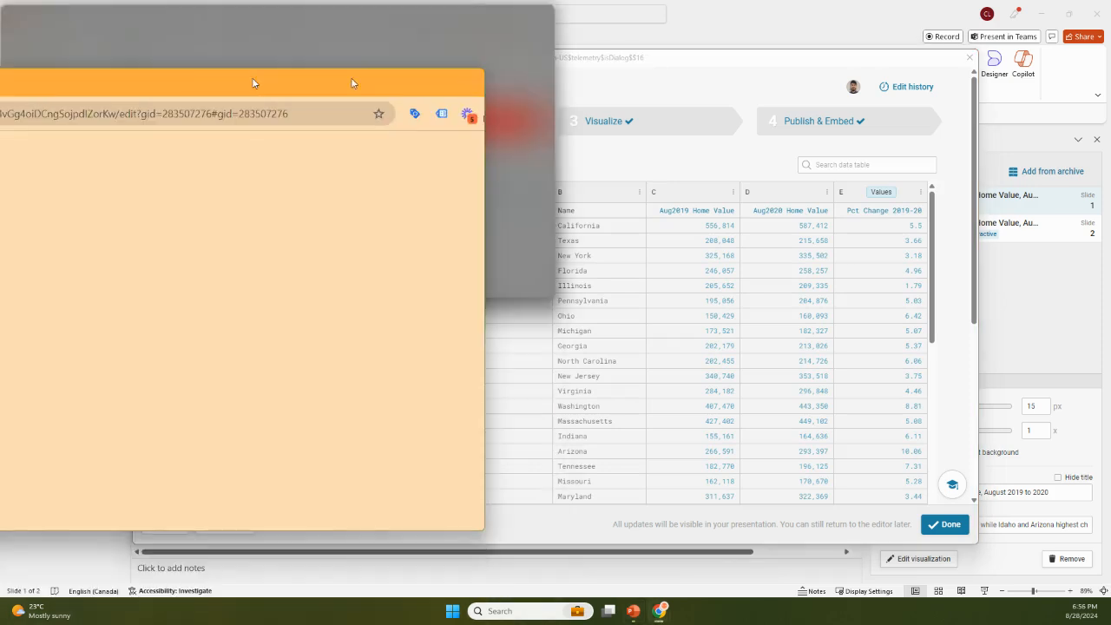
{"action": "left_click_drag", "start_coordinate": [351, 77], "coordinate": [556, 45]}
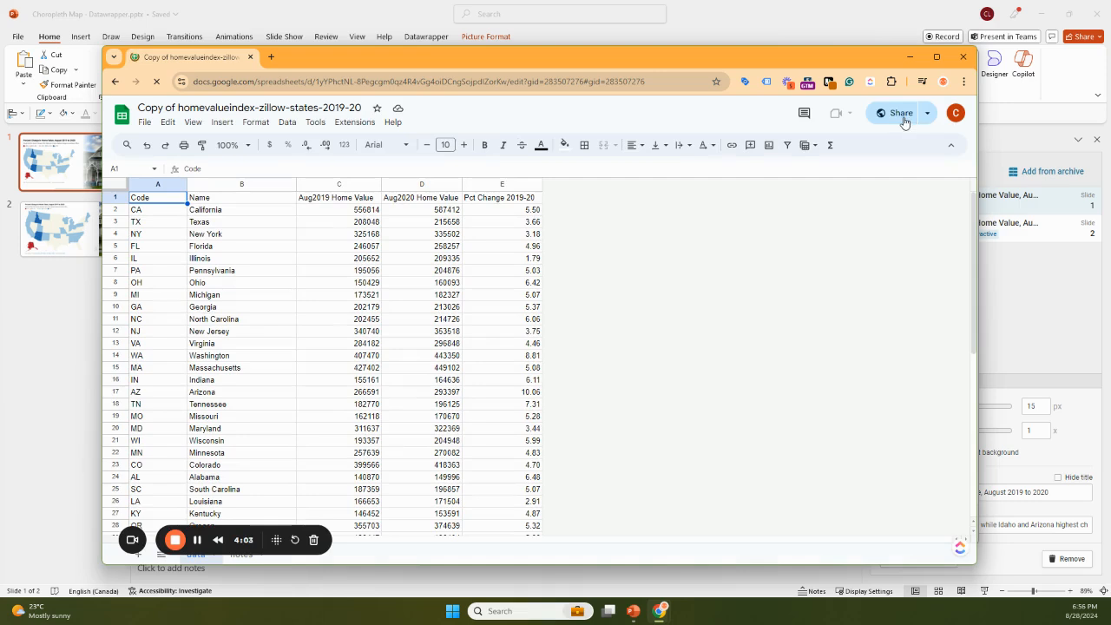
{"action": "left_click", "coordinate": [903, 119]}
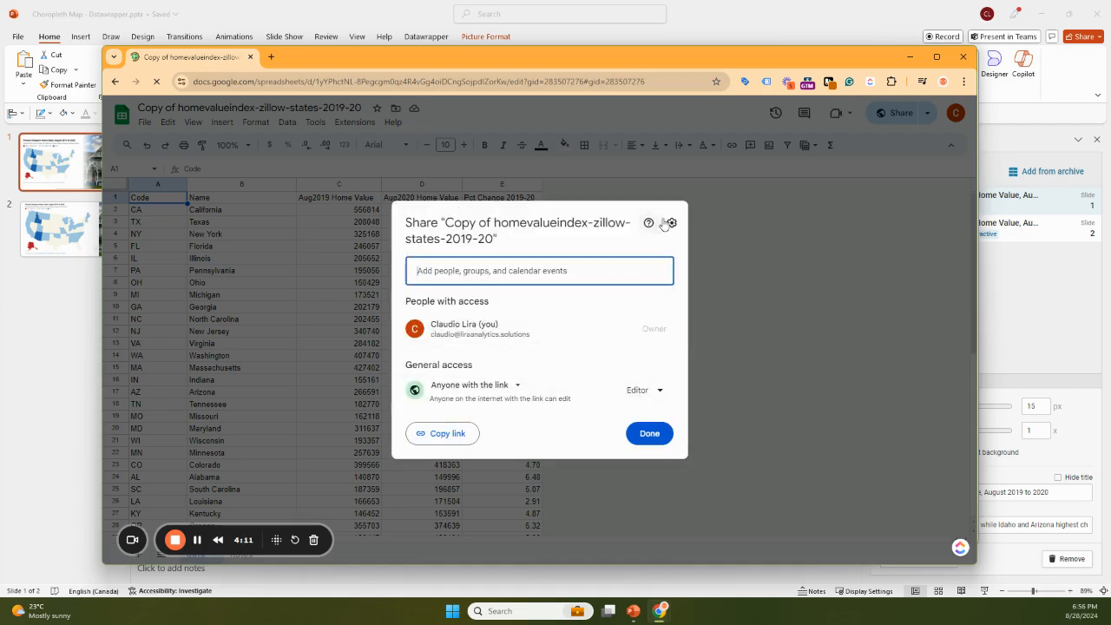
{"action": "left_click", "coordinate": [653, 152]}
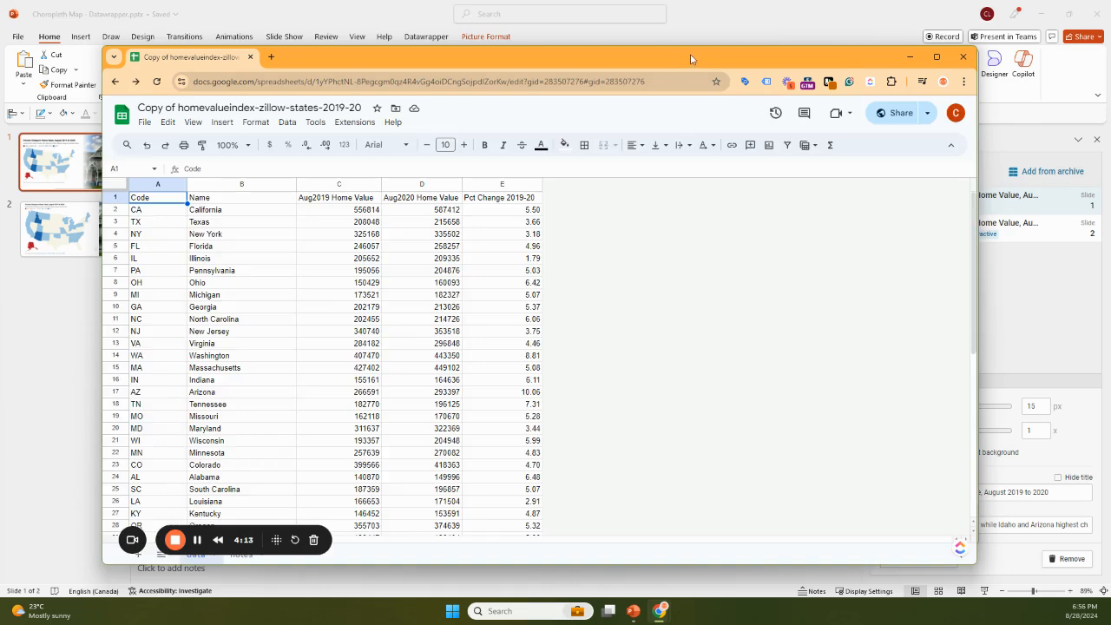
{"action": "left_click_drag", "start_coordinate": [690, 58], "coordinate": [201, 185]}
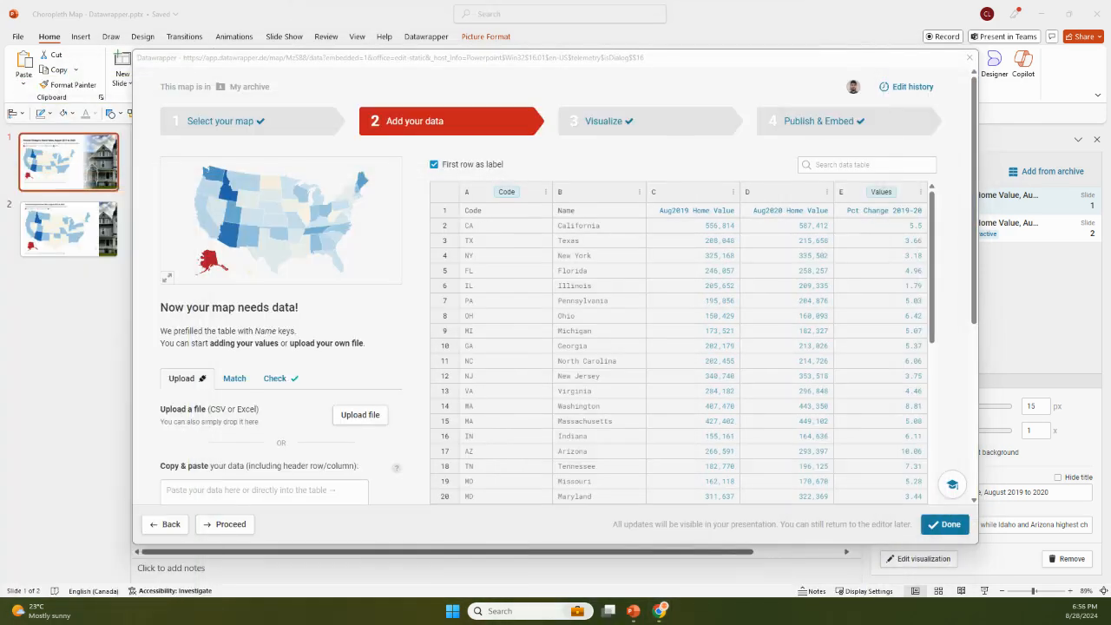
- Review the map's Google Sheet connection and the data check for its matched regions
{"action": "scroll", "coordinate": [306, 428], "scroll_direction": "down", "scroll_amount": 5}
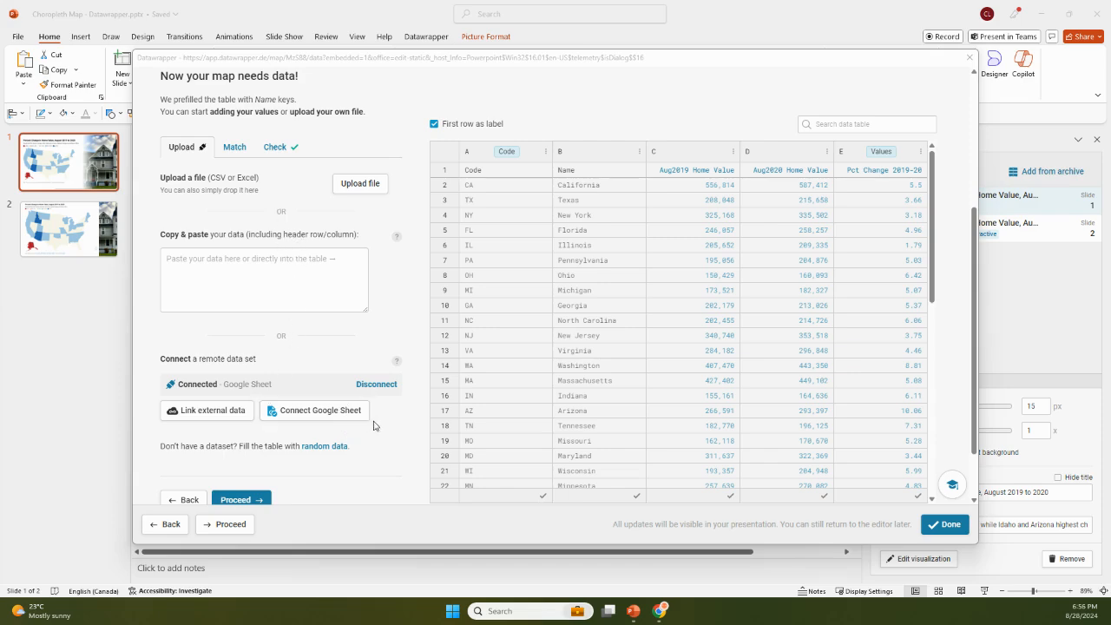
{"action": "scroll", "coordinate": [380, 432], "scroll_direction": "down", "scroll_amount": 2}
{"action": "scroll", "coordinate": [380, 432], "scroll_direction": "up", "scroll_amount": 7}
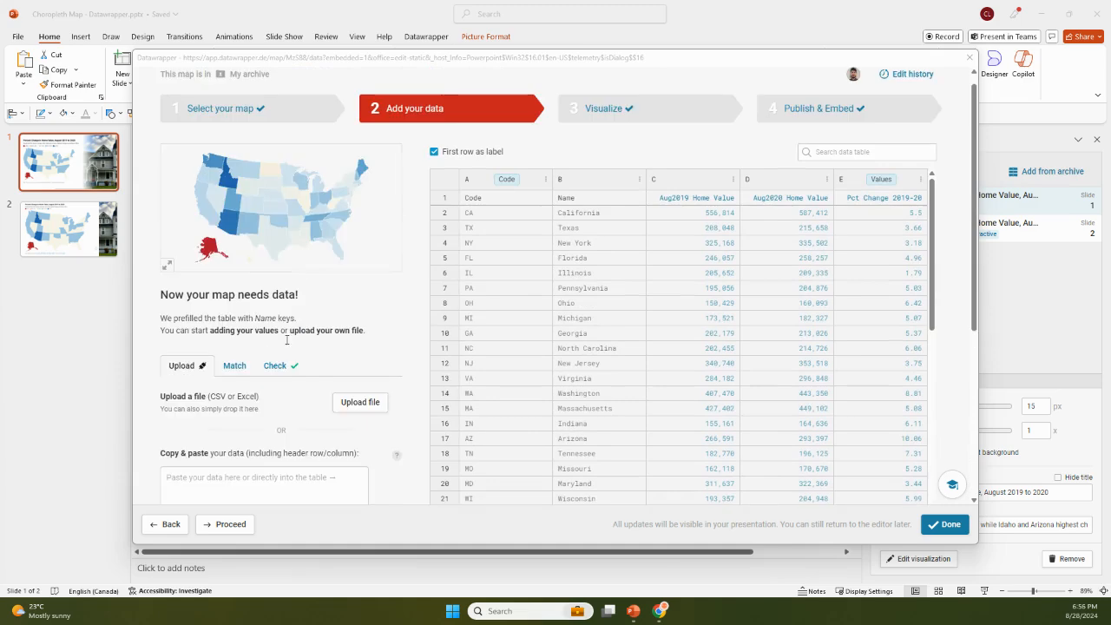
{"action": "left_click", "coordinate": [277, 369]}
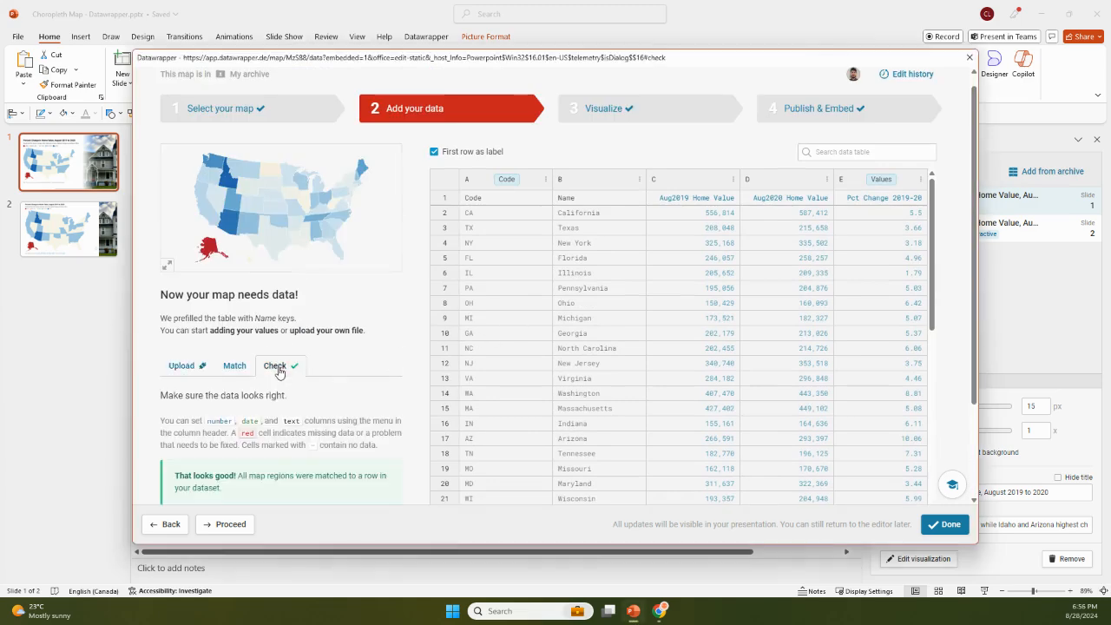
{"action": "scroll", "coordinate": [398, 338], "scroll_direction": "down", "scroll_amount": 3}
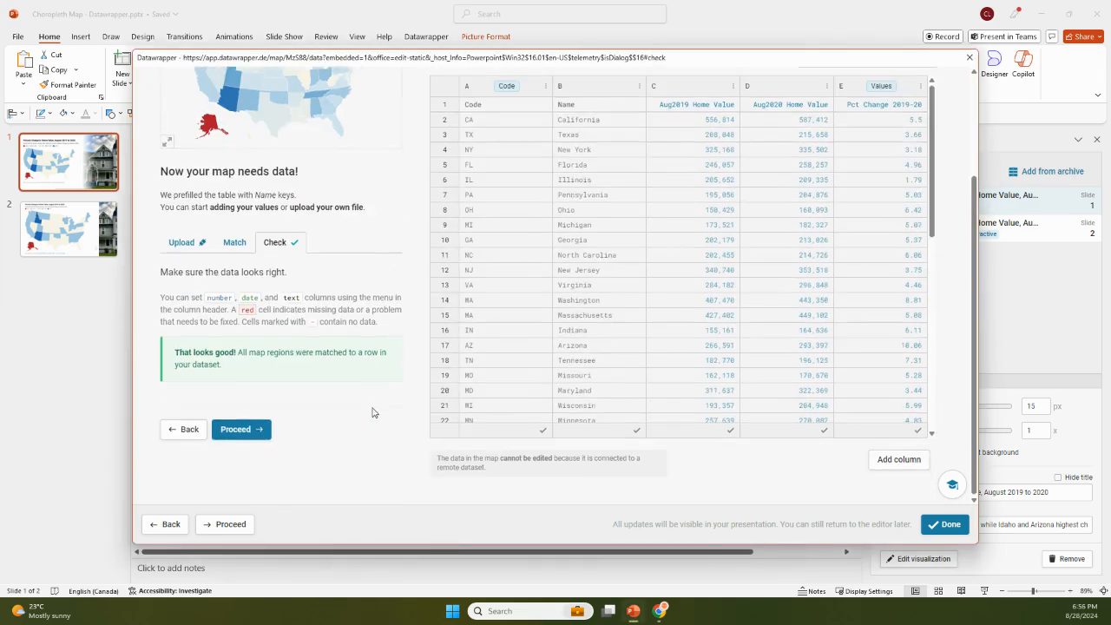
- Proceed to the Visualize stage and inspect the map's color, legend and palette options
{"action": "left_click", "coordinate": [251, 430]}
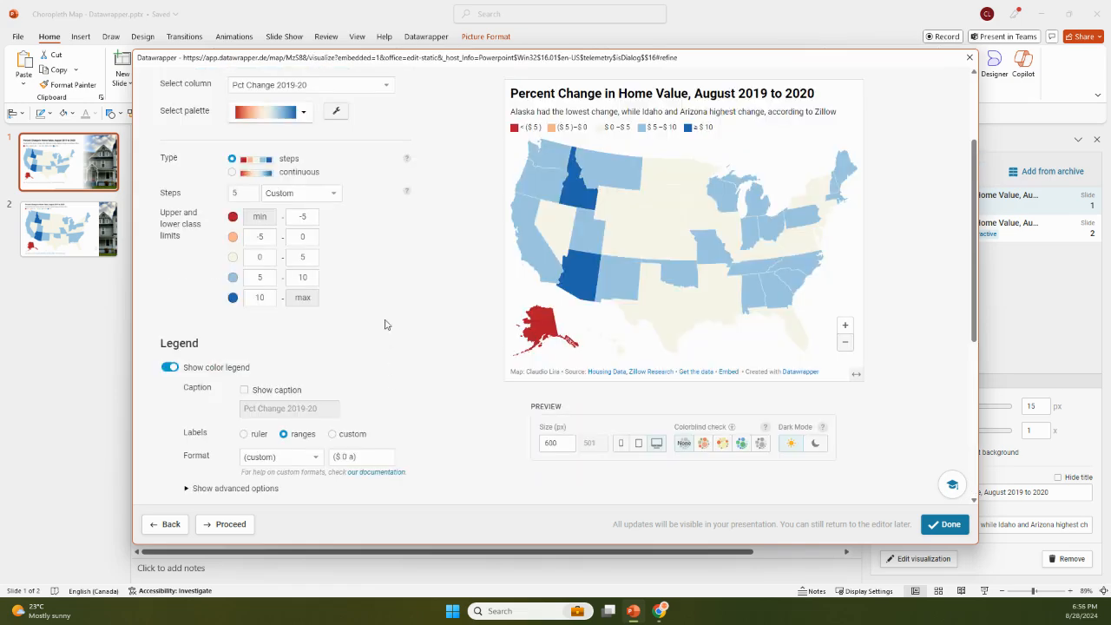
{"action": "scroll", "coordinate": [382, 313], "scroll_direction": "up", "scroll_amount": 3}
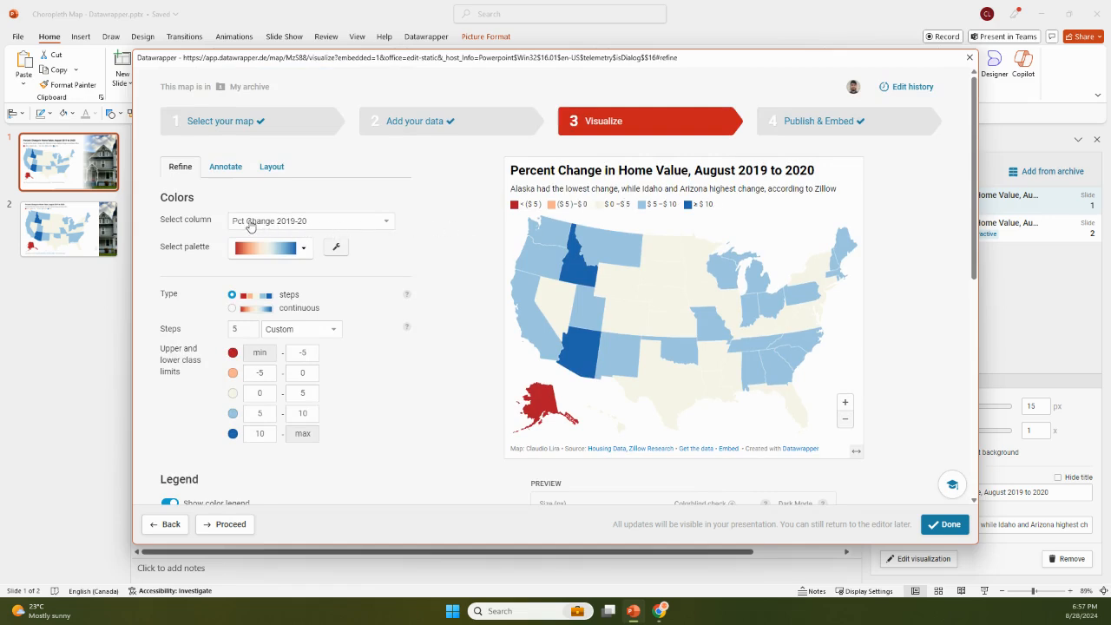
{"action": "left_click", "coordinate": [301, 250]}
{"action": "left_click", "coordinate": [427, 257]}
- Switch to the Hands-On Data Visualization tutorial in Chrome and go back to its opening steps for building the choropleth map
{"action": "mouse_move", "coordinate": [661, 615]}
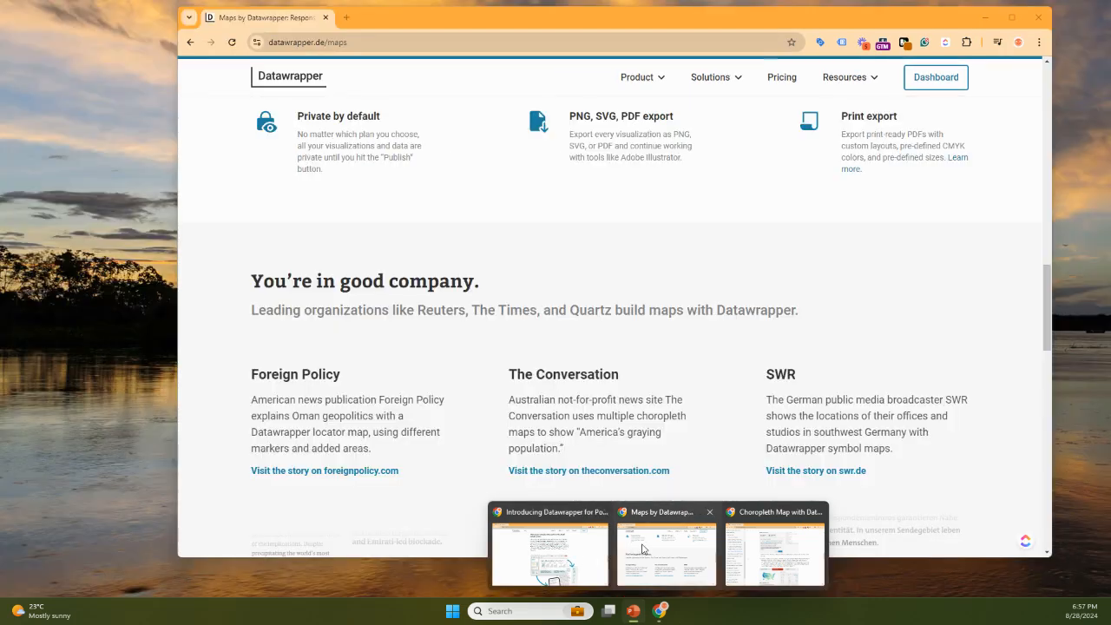
{"action": "left_click", "coordinate": [746, 547]}
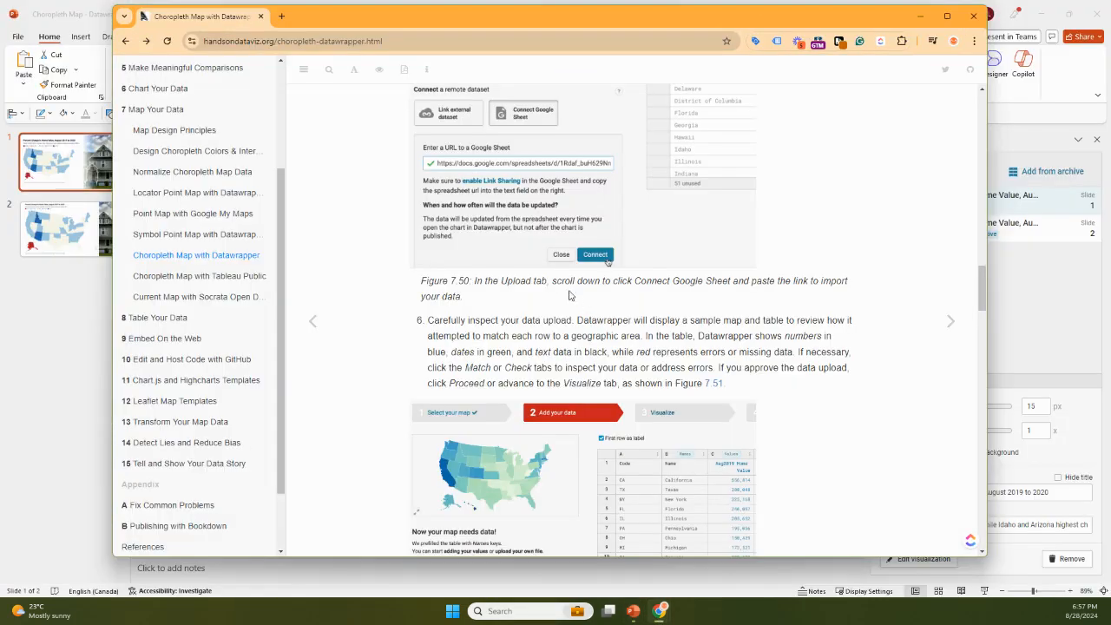
{"action": "scroll", "coordinate": [563, 276], "scroll_direction": "up", "scroll_amount": 2}
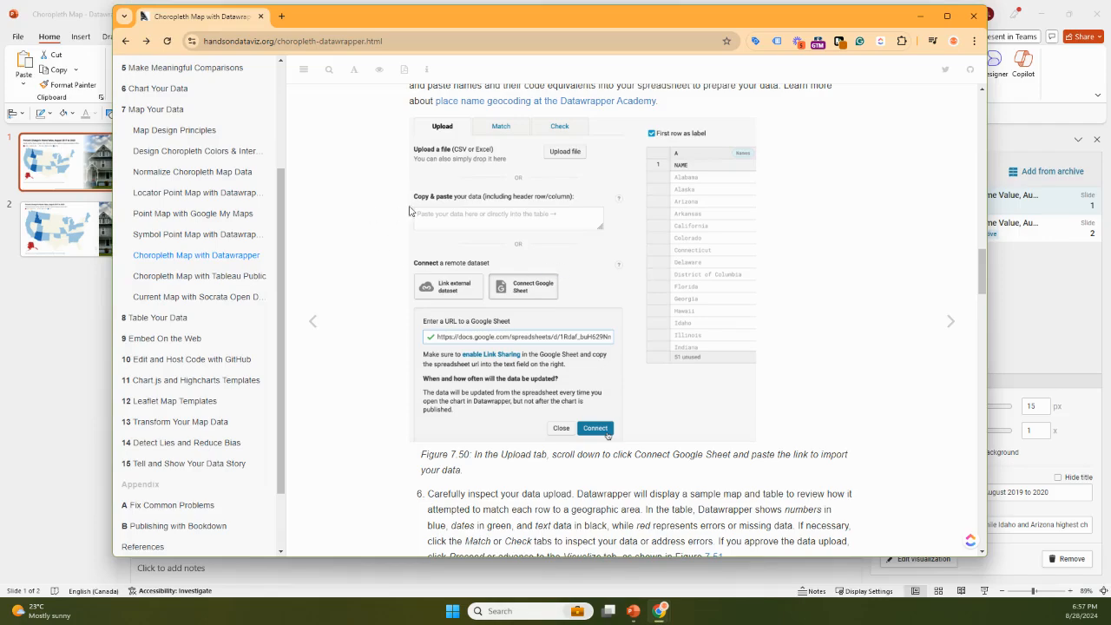
{"action": "scroll", "coordinate": [617, 300], "scroll_direction": "up", "scroll_amount": 5}
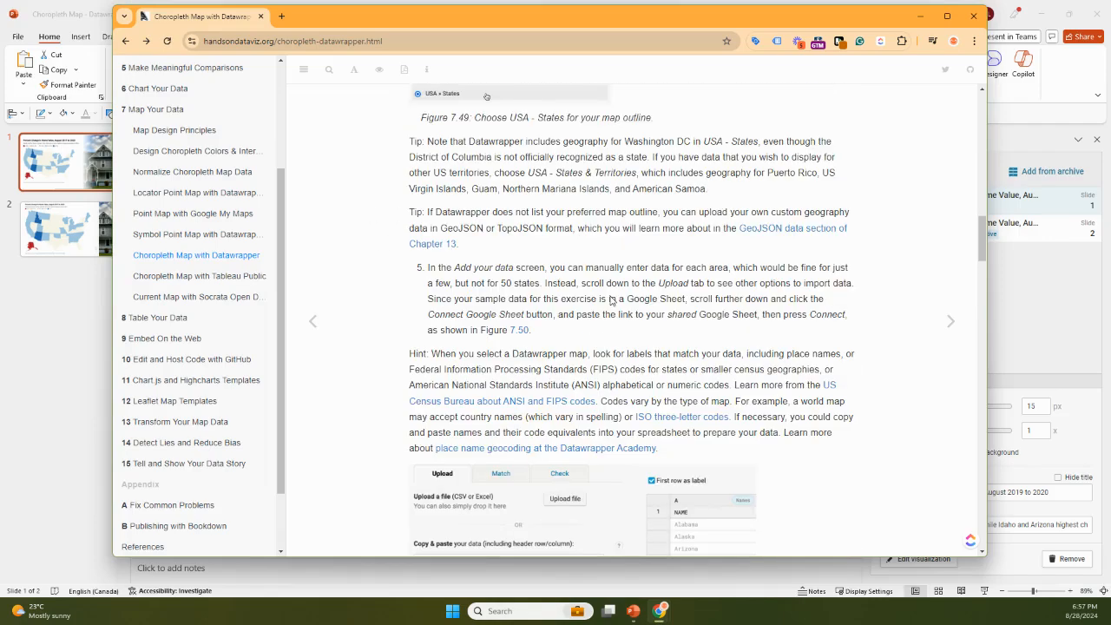
{"action": "scroll", "coordinate": [611, 295], "scroll_direction": "up", "scroll_amount": 6}
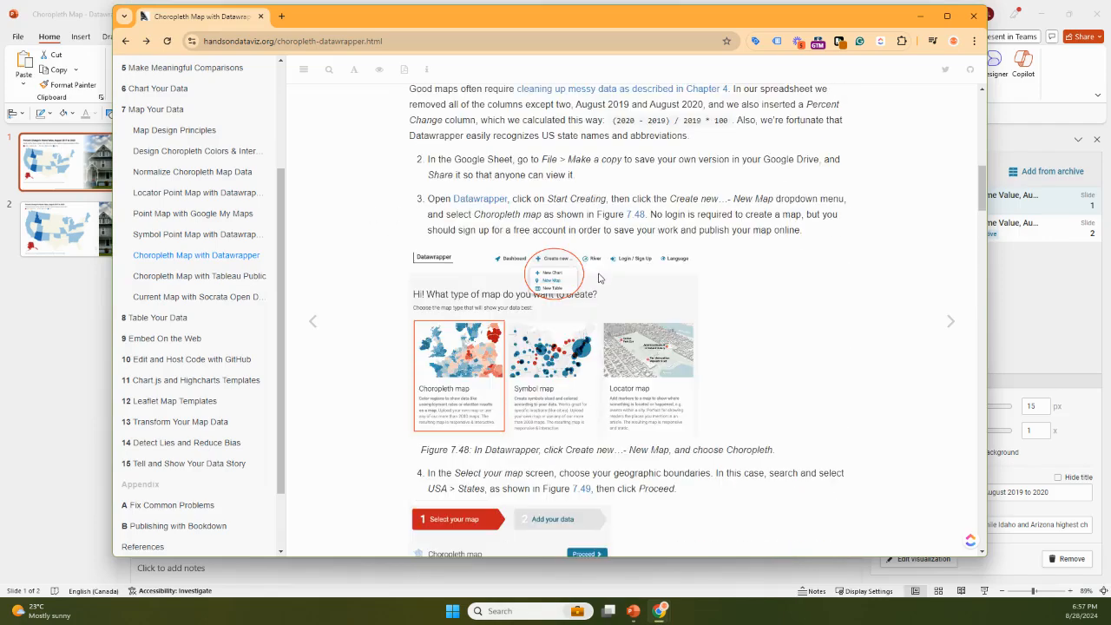
{"action": "scroll", "coordinate": [590, 270], "scroll_direction": "up", "scroll_amount": 2}
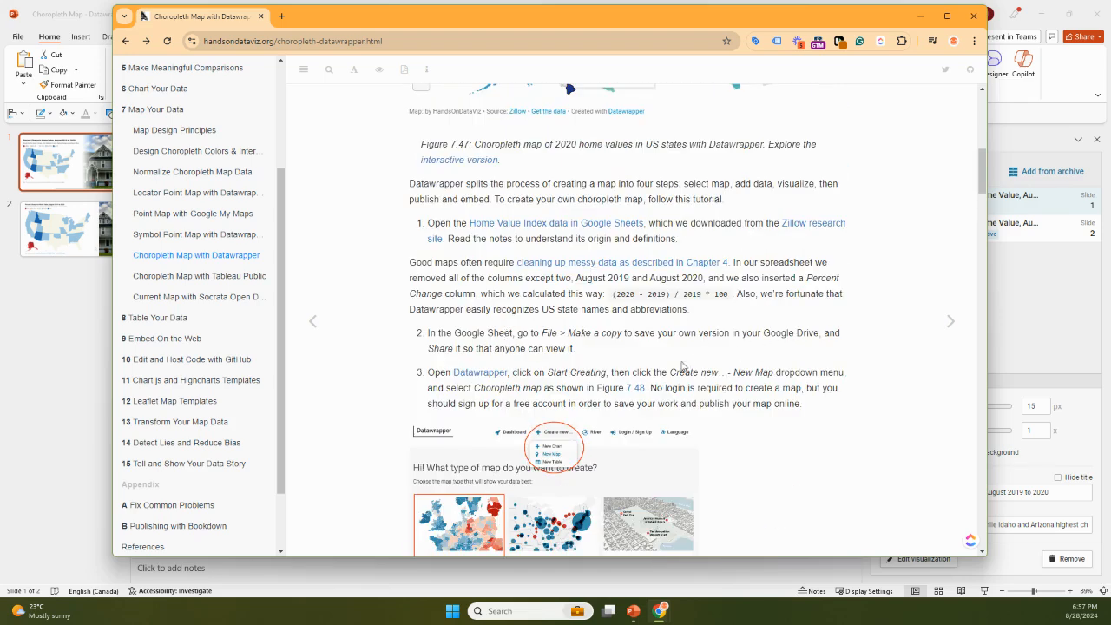
- Read the tutorial's instructions on creating a new choropleth map, choosing the USA > States outline and adding data
{"action": "scroll", "coordinate": [728, 371], "scroll_direction": "down", "scroll_amount": 2}
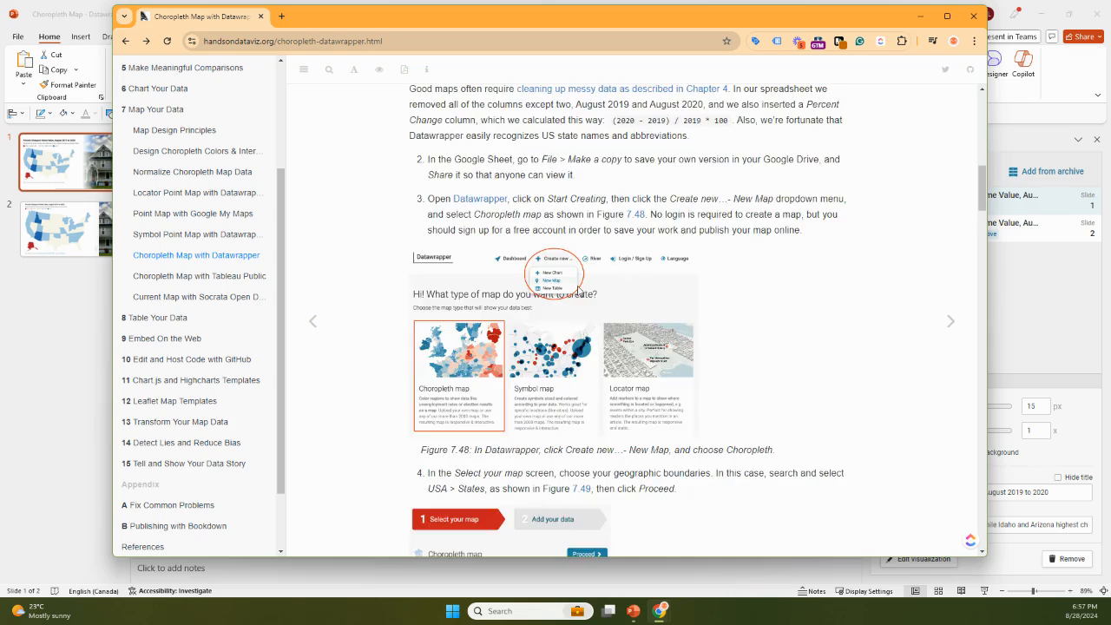
{"action": "scroll", "coordinate": [571, 330], "scroll_direction": "down", "scroll_amount": 2}
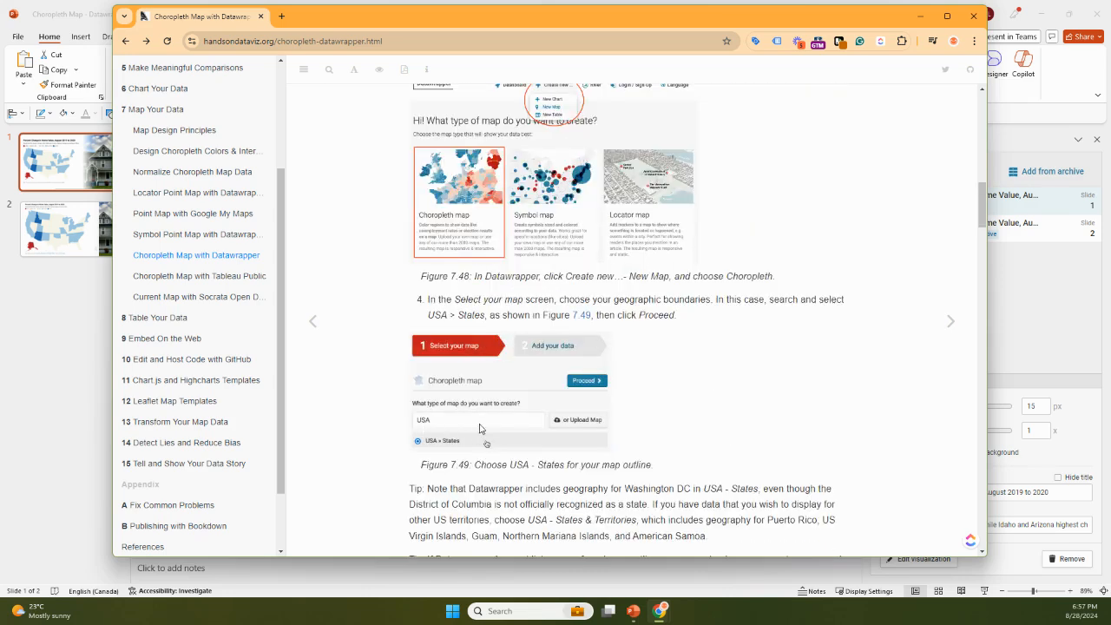
{"action": "scroll", "coordinate": [487, 430], "scroll_direction": "down", "scroll_amount": 2}
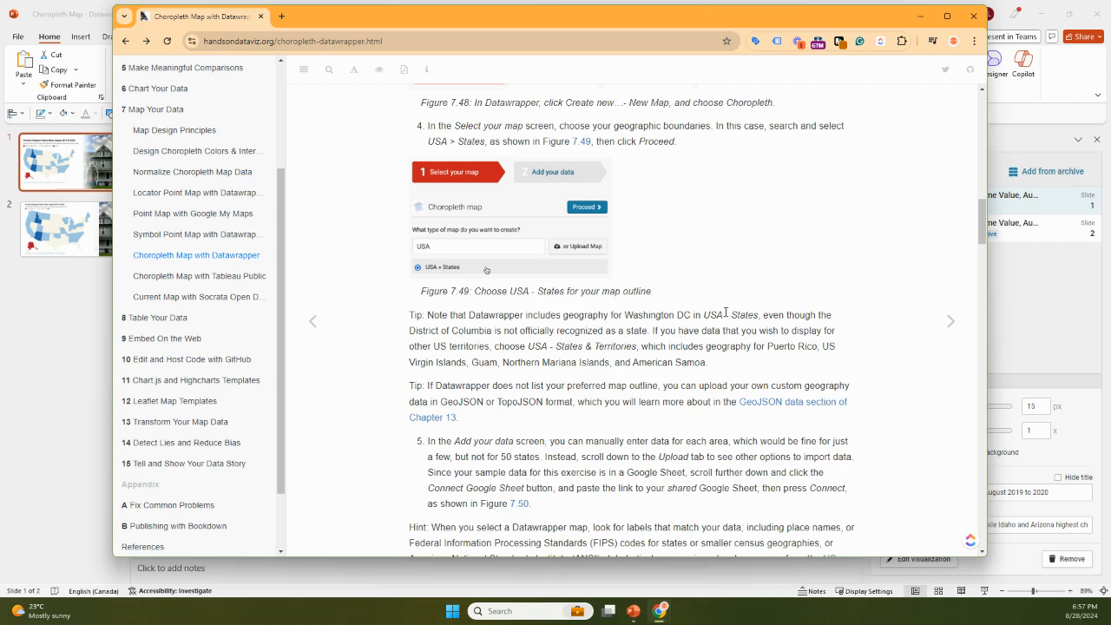
{"action": "left_click_drag", "start_coordinate": [726, 314], "coordinate": [756, 315]}
{"action": "left_click_drag", "start_coordinate": [472, 442], "coordinate": [599, 441]}
{"action": "scroll", "coordinate": [720, 441], "scroll_direction": "down", "scroll_amount": 2}
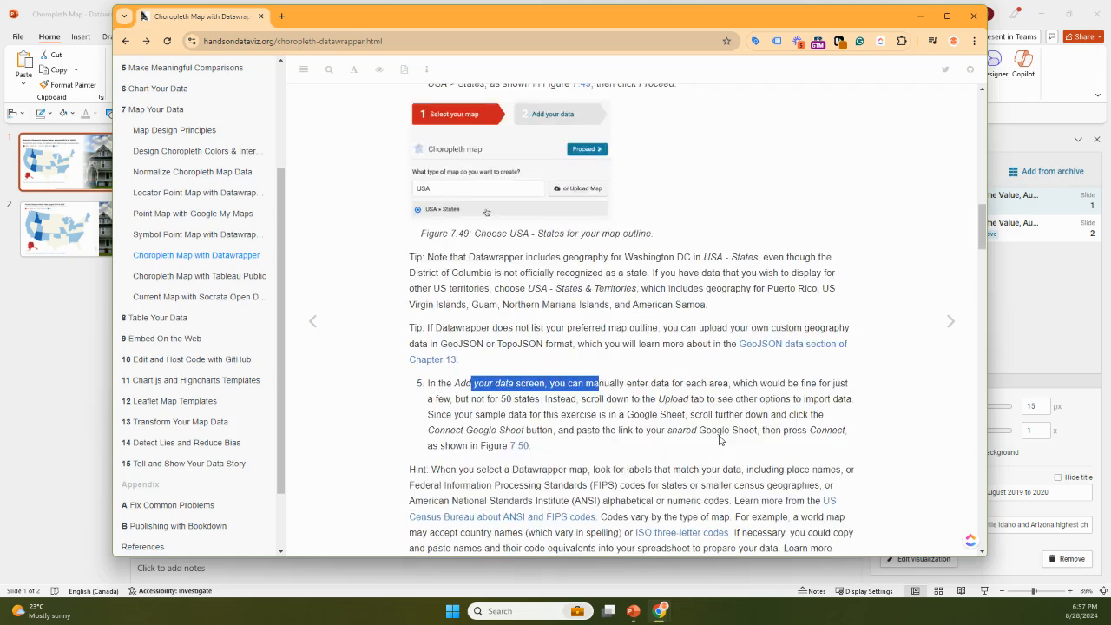
- Read the tutorial's instructions on connecting the Google Sheet, inspecting the data upload and selecting the column to visualize
{"action": "scroll", "coordinate": [719, 441], "scroll_direction": "down", "scroll_amount": 3}
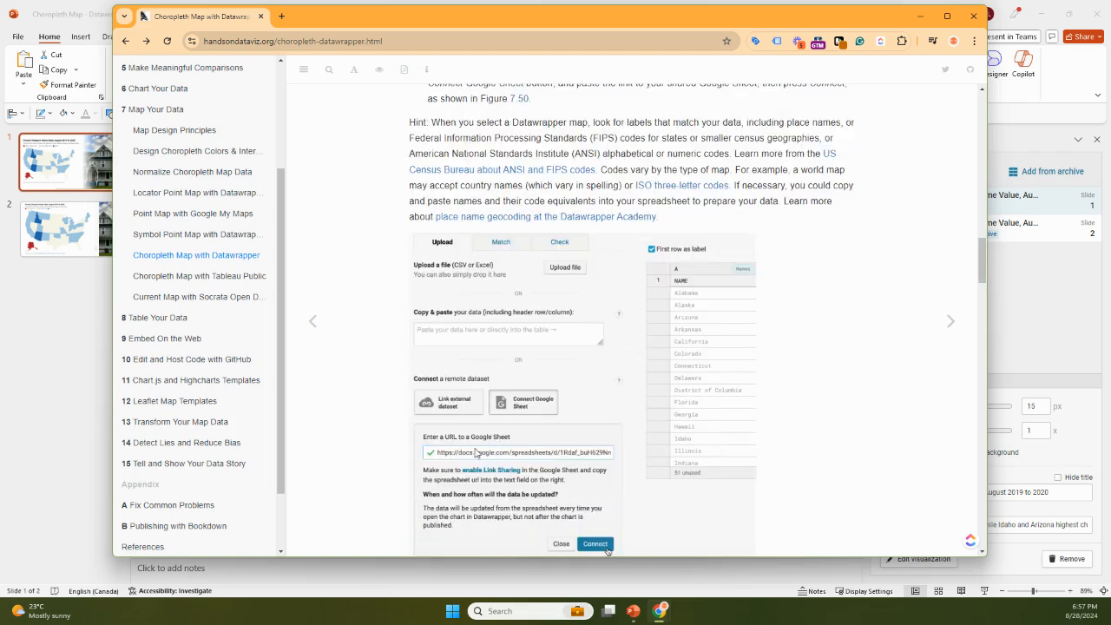
{"action": "scroll", "coordinate": [572, 448], "scroll_direction": "down", "scroll_amount": 3}
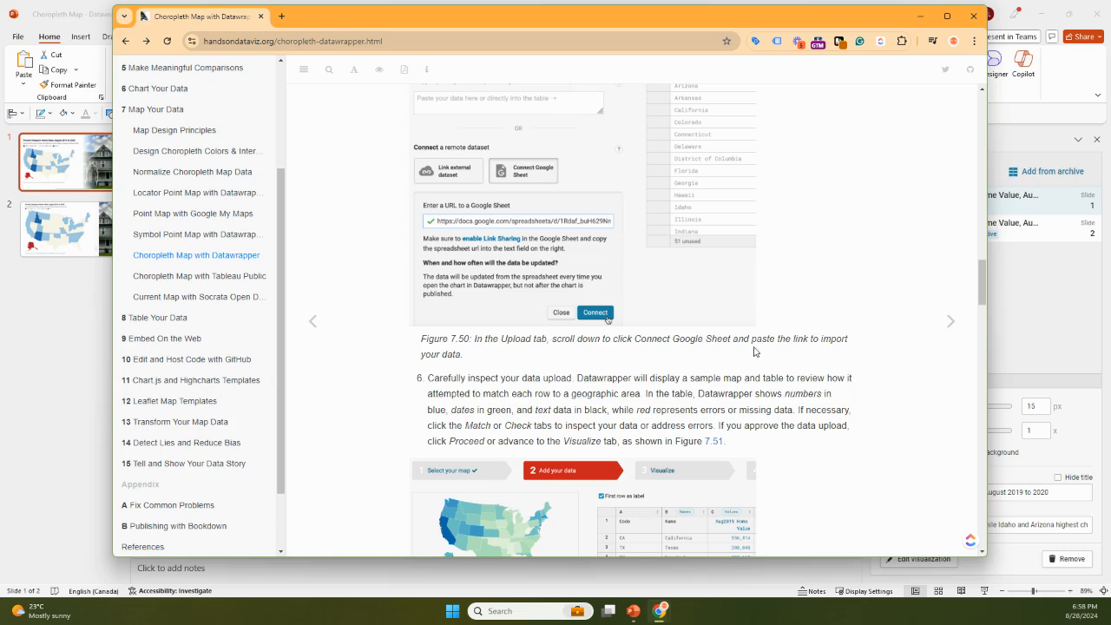
{"action": "scroll", "coordinate": [754, 351], "scroll_direction": "down", "scroll_amount": 2}
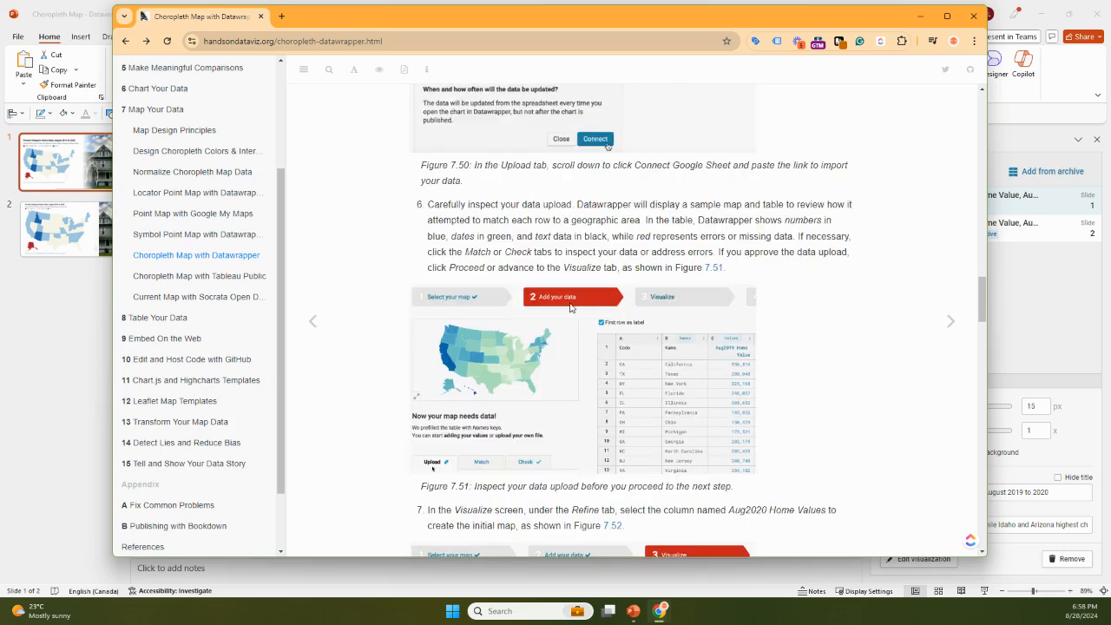
{"action": "scroll", "coordinate": [573, 312], "scroll_direction": "down", "scroll_amount": 2}
{"action": "scroll", "coordinate": [560, 415], "scroll_direction": "down", "scroll_amount": 2}
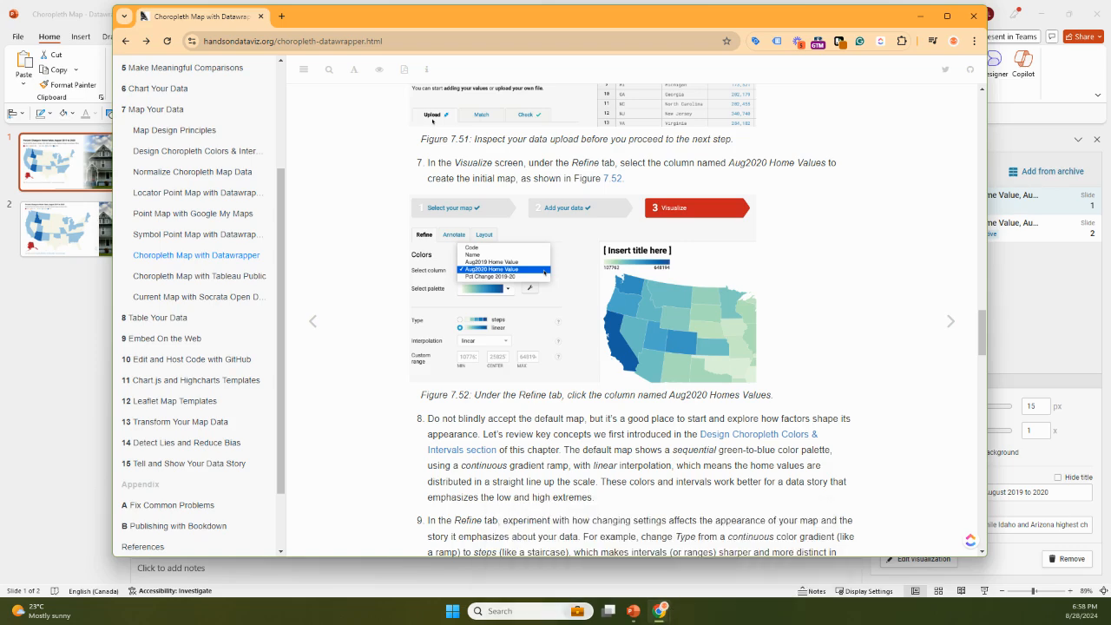
- Switch to the Google Sheet with the Zillow home values and review its Name, Aug2019 and Aug2020 Home Value column headers
{"action": "key", "text": "alt+Tab"}
{"action": "left_click_drag", "start_coordinate": [142, 166], "coordinate": [724, 86]}
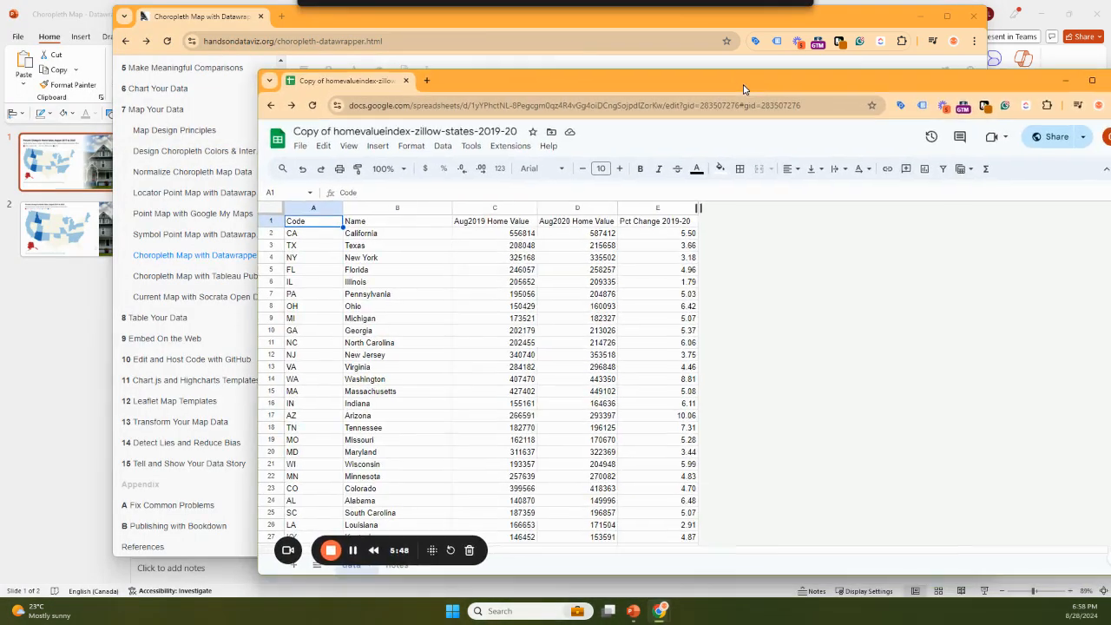
{"action": "left_click", "coordinate": [305, 318]}
{"action": "left_click", "coordinate": [383, 224]}
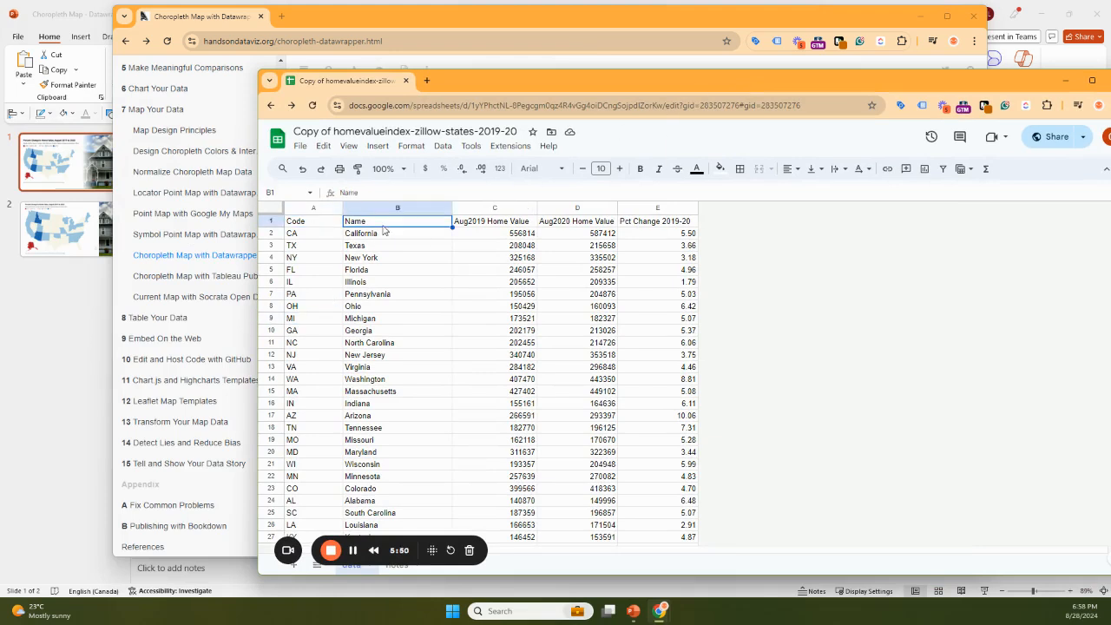
{"action": "left_click", "coordinate": [499, 226]}
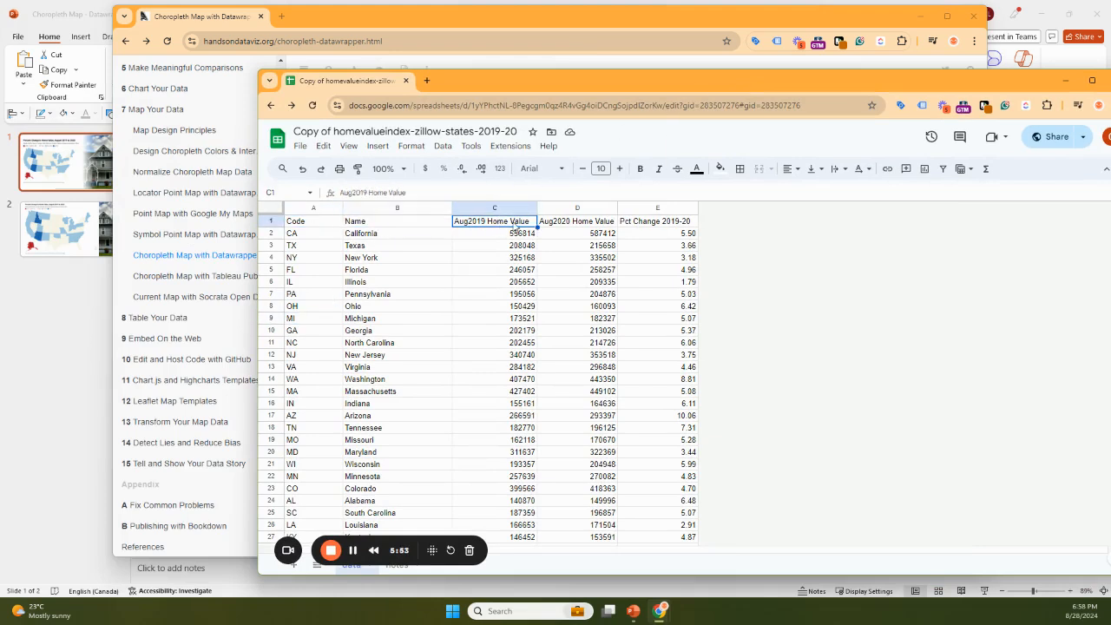
{"action": "left_click", "coordinate": [575, 226]}
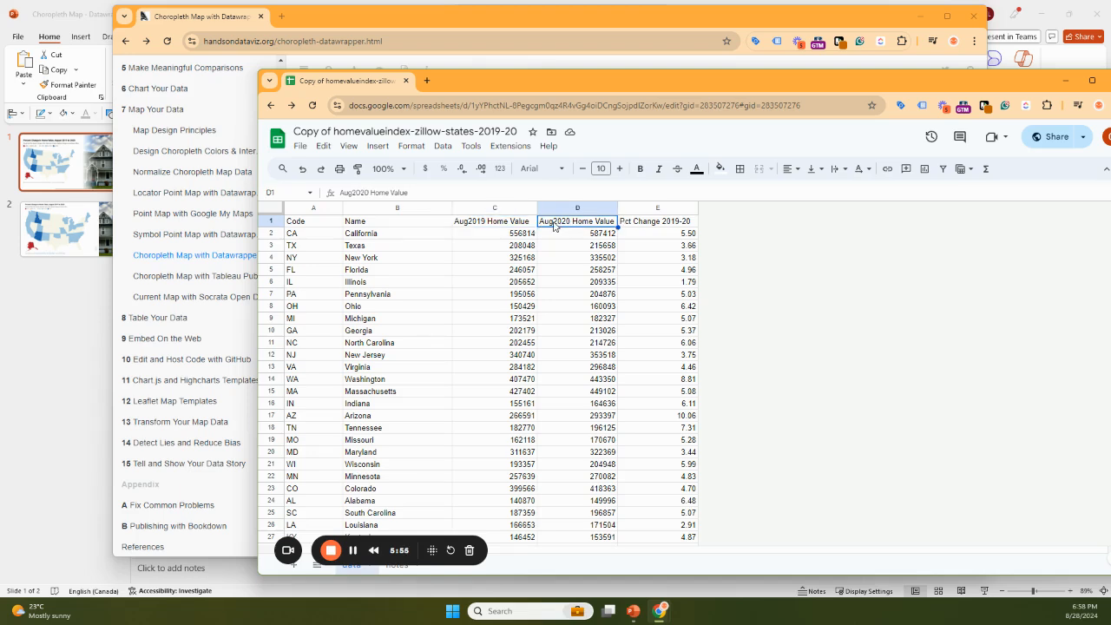
- Compare California's 2019 and 2020 home values and inspect the formula in its Pct Change 2019-20 cell
{"action": "left_click", "coordinate": [510, 235]}
{"action": "left_click", "coordinate": [571, 237]}
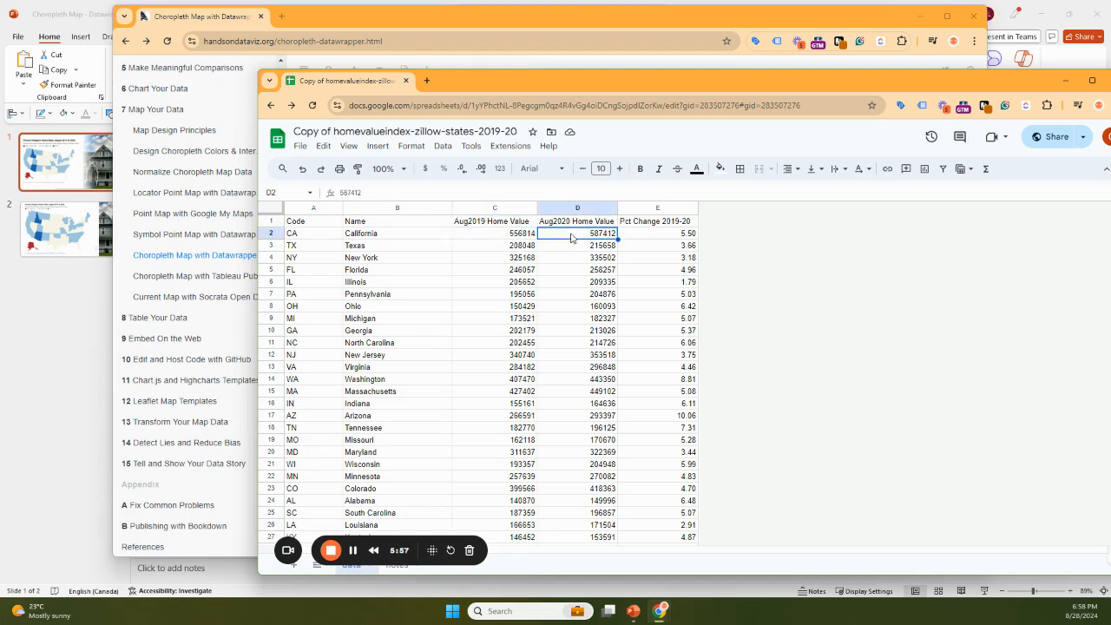
{"action": "left_click", "coordinate": [524, 238]}
{"action": "left_click", "coordinate": [590, 239]}
{"action": "left_click", "coordinate": [667, 235]}
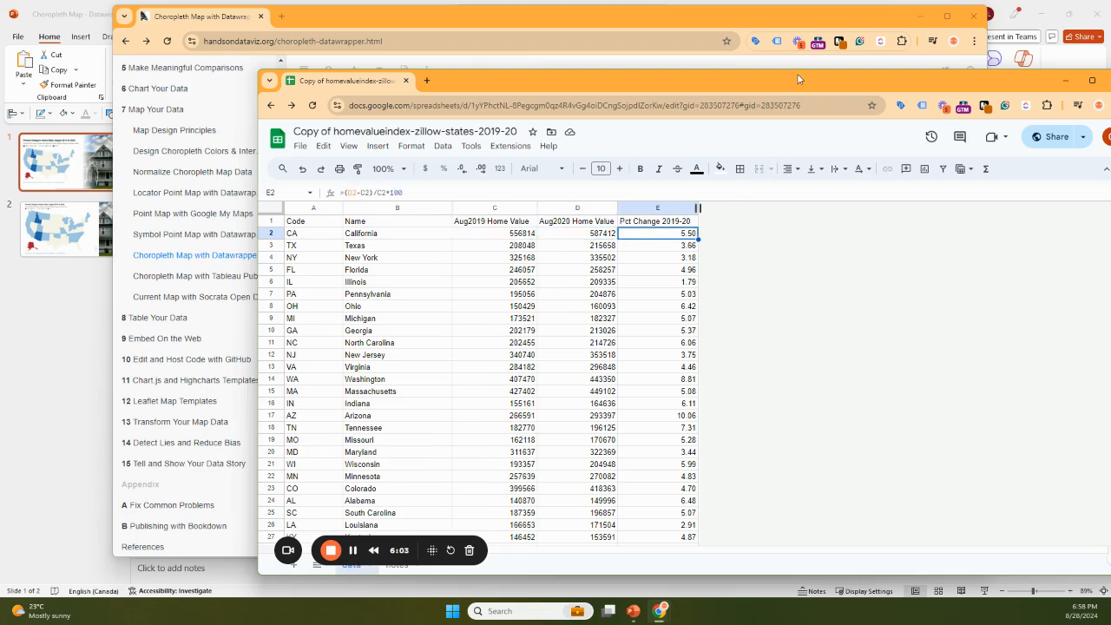
- Open the workbook's notes sheet and review the Zillow Home Value Index description and the data source link
{"action": "left_click_drag", "start_coordinate": [581, 81], "coordinate": [567, 40]}
{"action": "mouse_move", "coordinate": [417, 508]}
{"action": "left_mouse_down"}
{"action": "mouse_move", "coordinate": [417, 448]}
{"action": "mouse_move", "coordinate": [413, 502]}
{"action": "left_mouse_up"}
{"action": "left_click", "coordinate": [383, 524]}
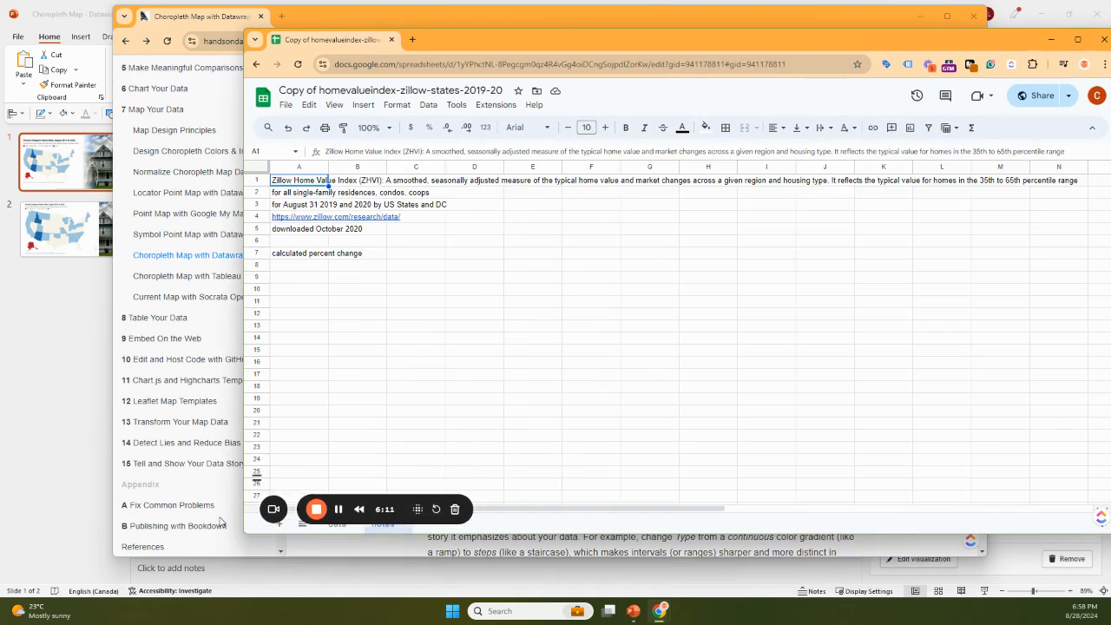
{"action": "left_click", "coordinate": [331, 183]}
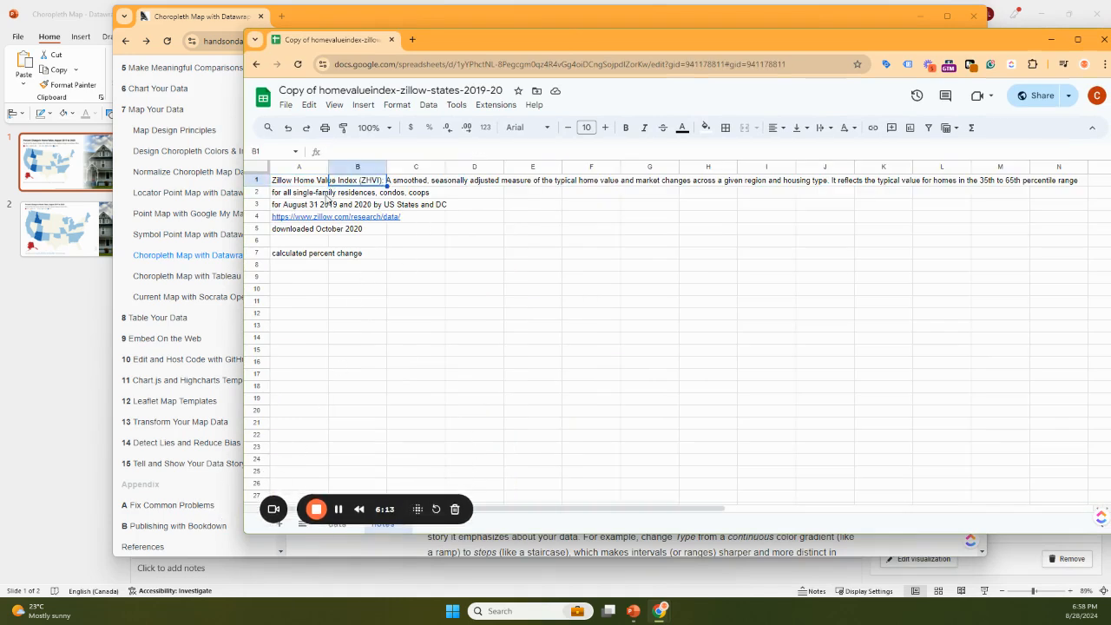
{"action": "left_click", "coordinate": [318, 193]}
{"action": "mouse_move", "coordinate": [312, 221]}
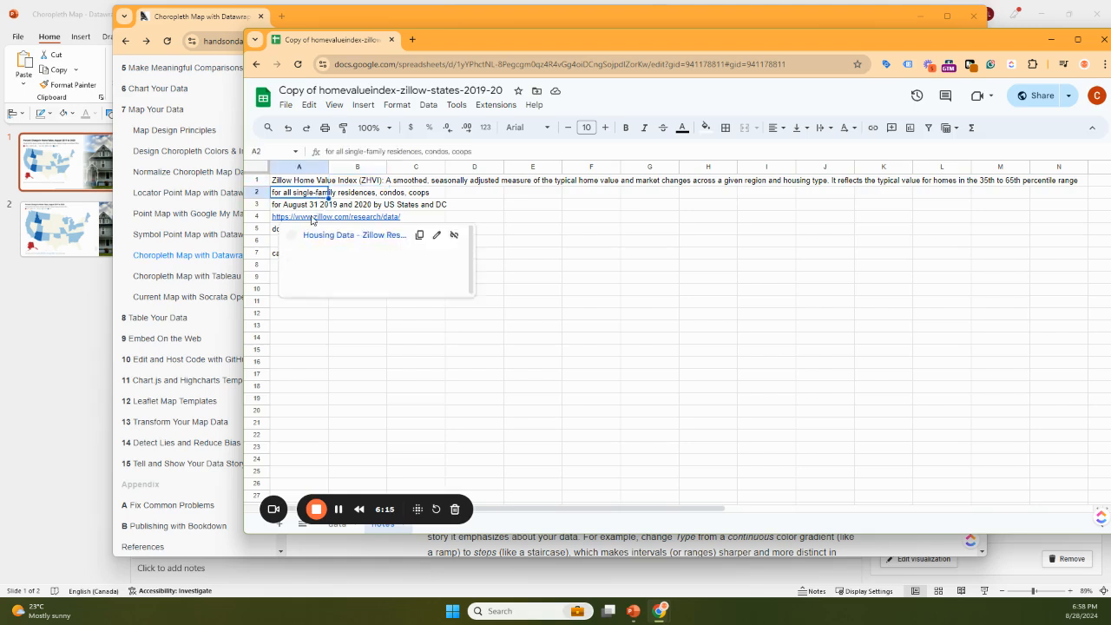
{"action": "left_click", "coordinate": [538, 268]}
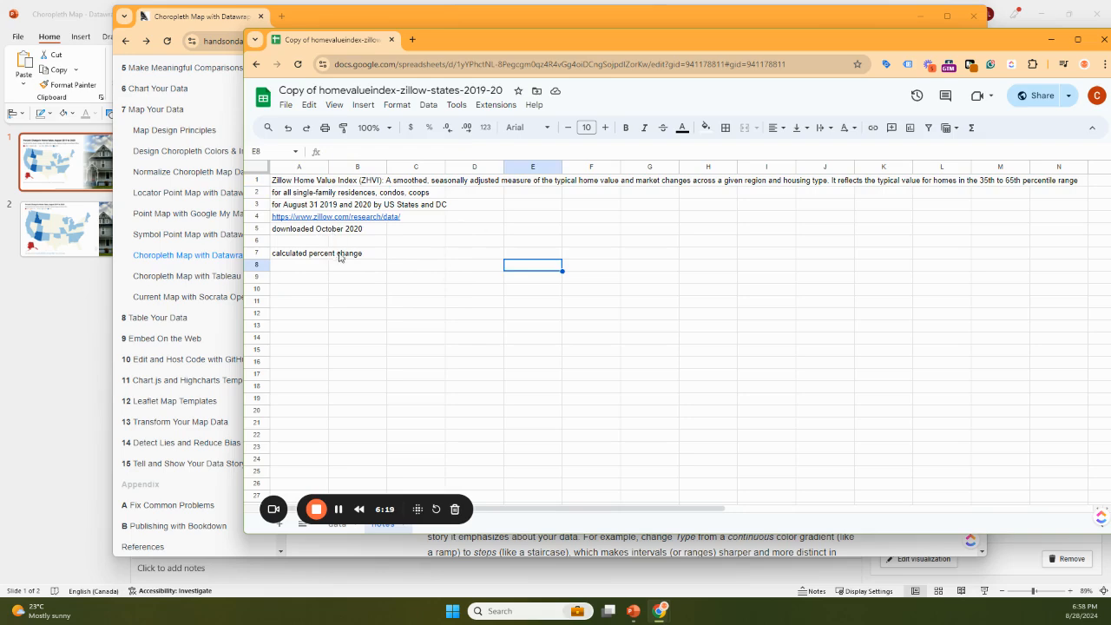
- Return to the tutorial and read its guidance on color palettes and changing the map type from continuous to steps
{"action": "left_click", "coordinate": [1051, 40]}
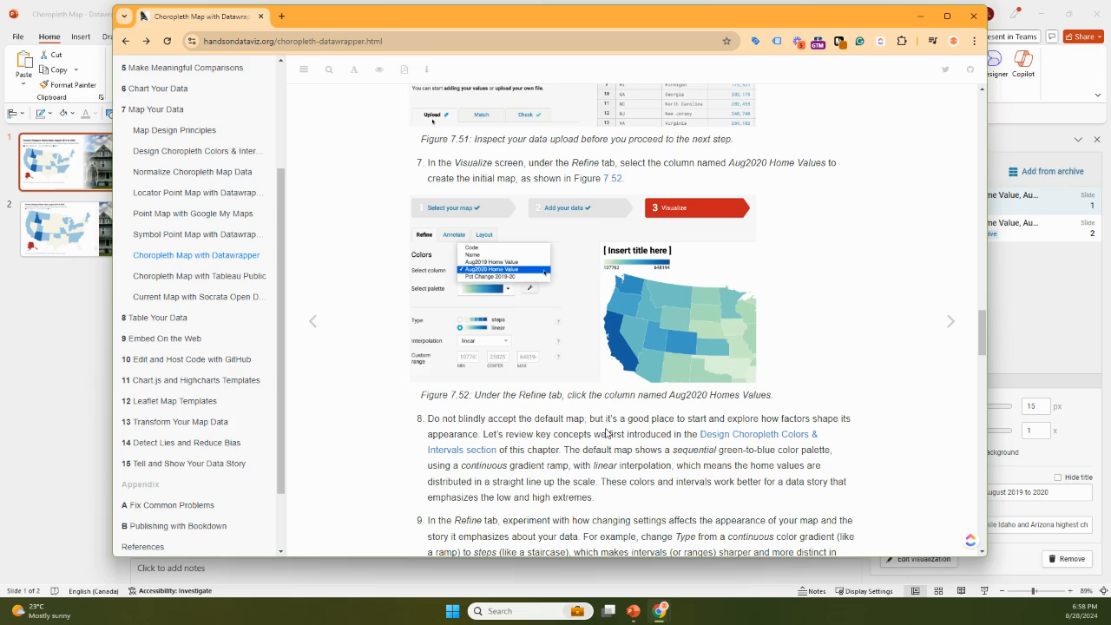
{"action": "scroll", "coordinate": [606, 435], "scroll_direction": "down", "scroll_amount": 2}
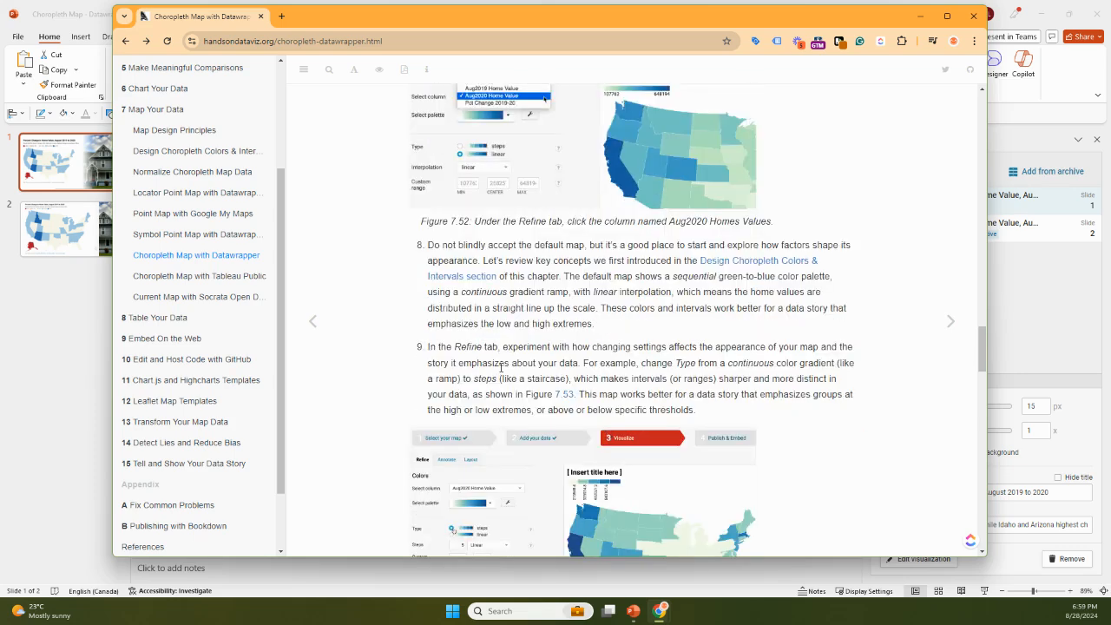
{"action": "scroll", "coordinate": [510, 395], "scroll_direction": "down", "scroll_amount": 2}
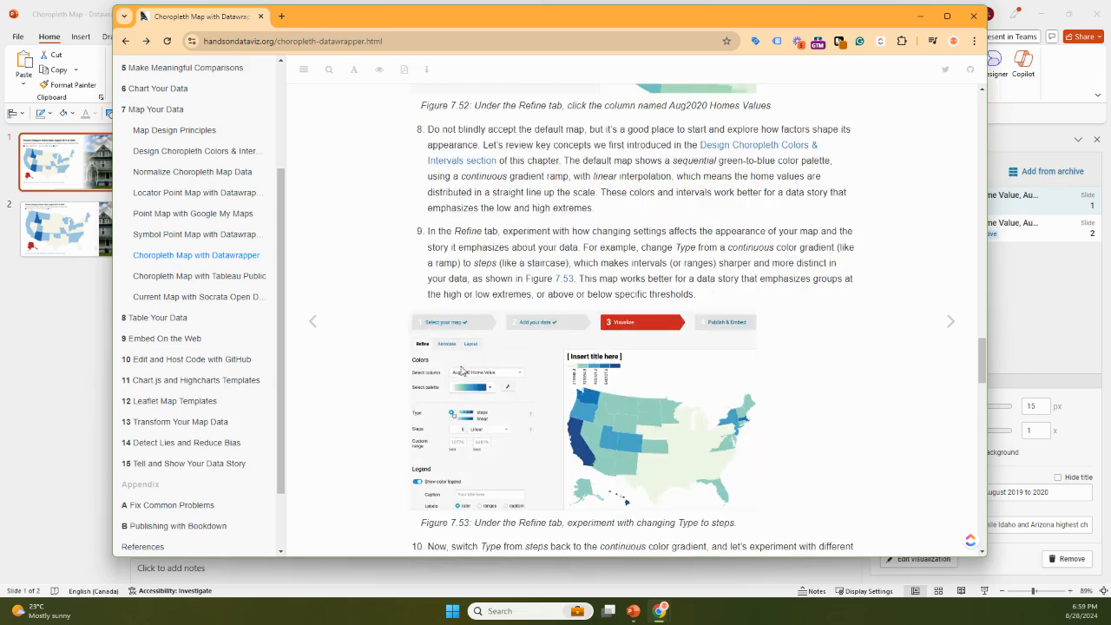
{"action": "scroll", "coordinate": [477, 380], "scroll_direction": "down", "scroll_amount": 1}
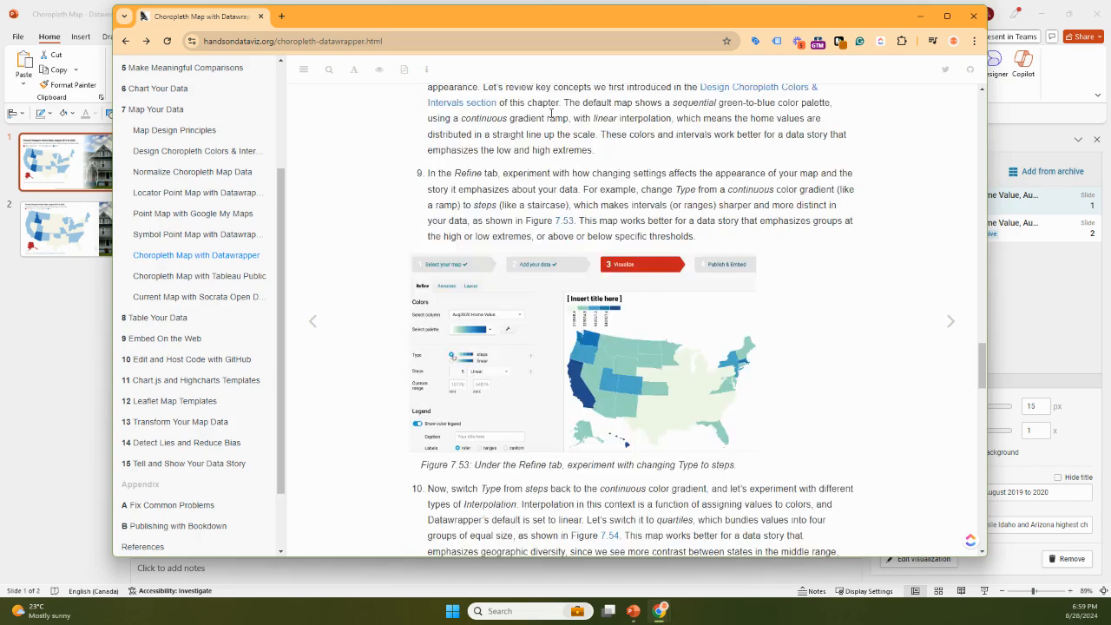
- Return to the Datawrapper editor in PowerPoint and view the available data columns and color palettes without changing them
{"action": "left_click_drag", "start_coordinate": [605, 19], "coordinate": [520, 84]}
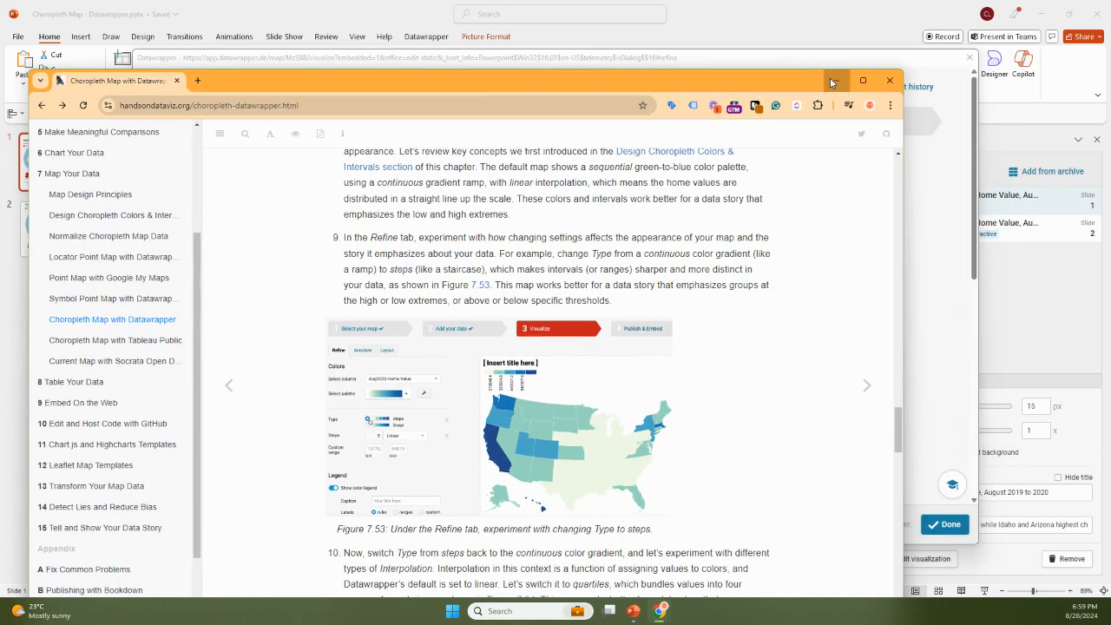
{"action": "left_click", "coordinate": [831, 80]}
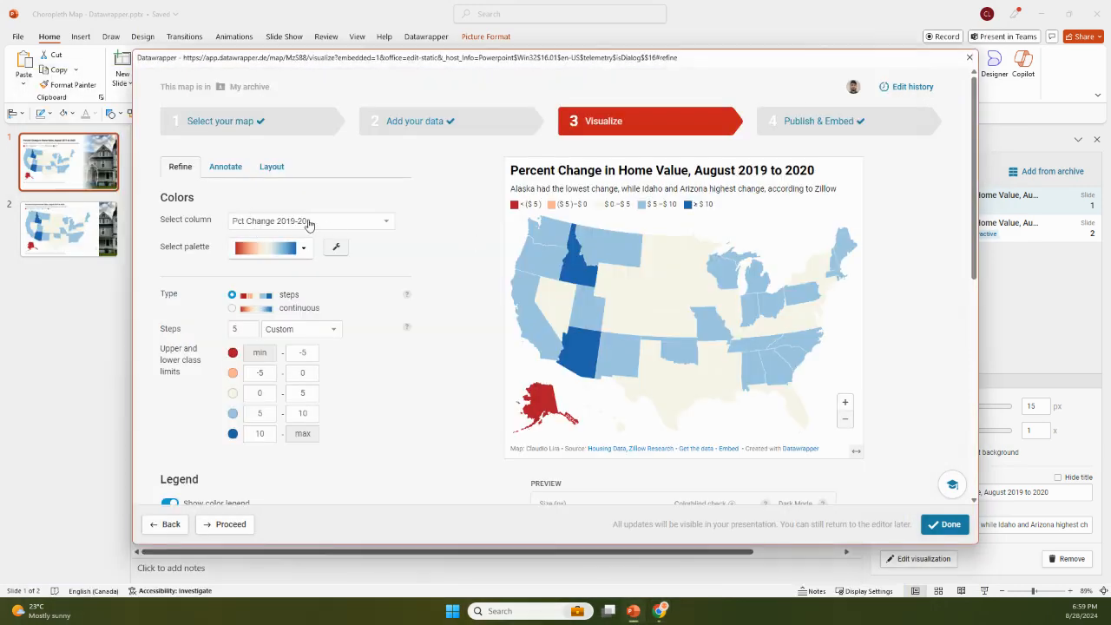
{"action": "left_click", "coordinate": [372, 224]}
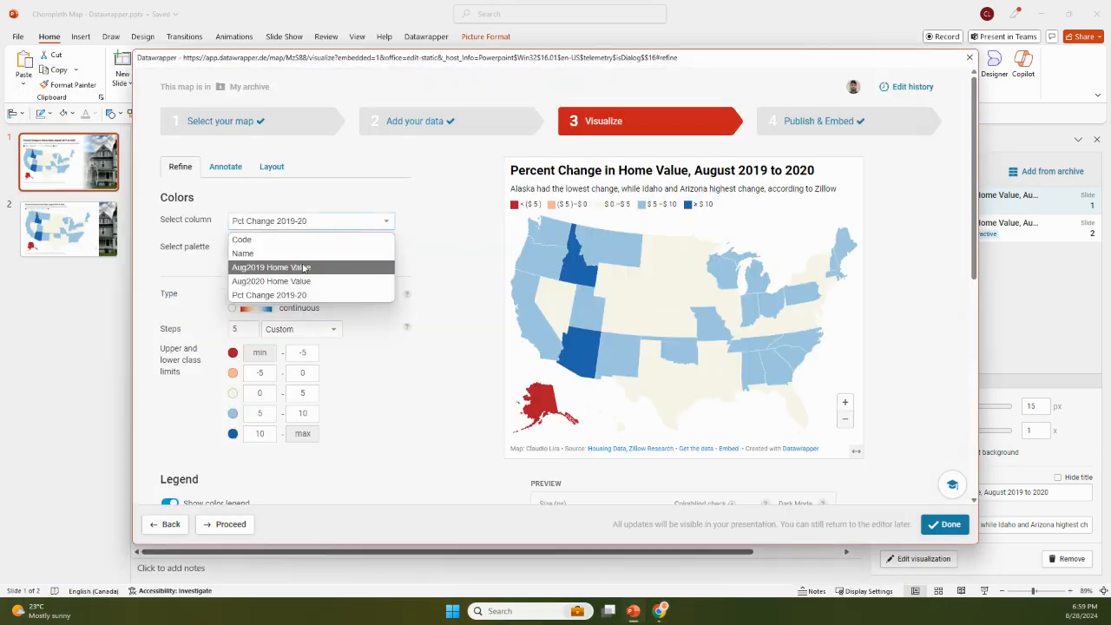
{"action": "left_click", "coordinate": [434, 272]}
{"action": "left_click", "coordinate": [303, 248]}
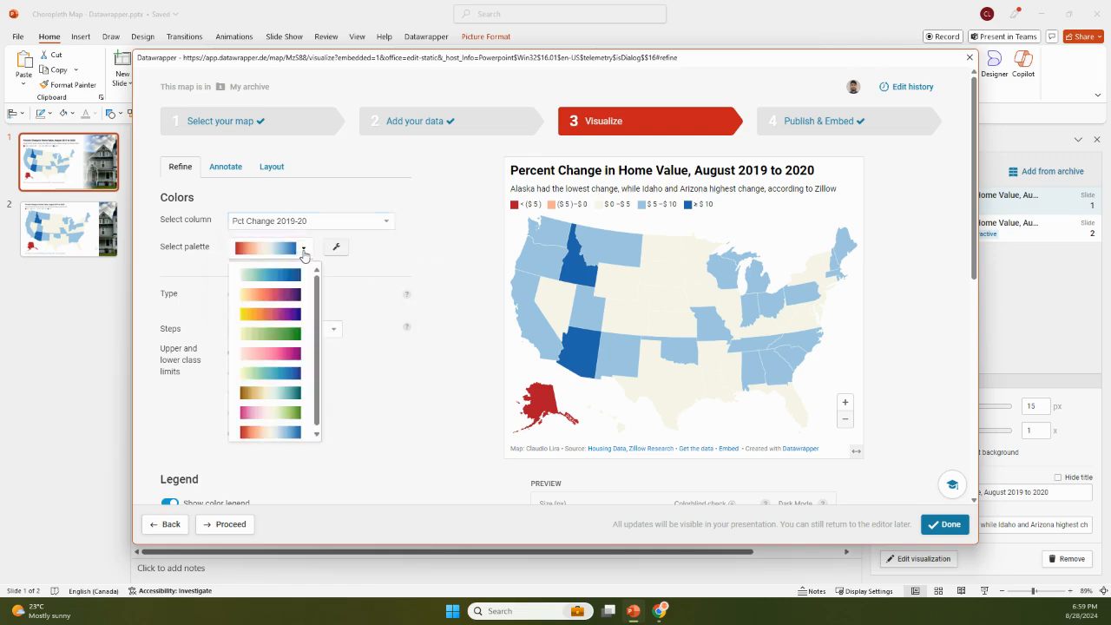
{"action": "left_click", "coordinate": [460, 295]}
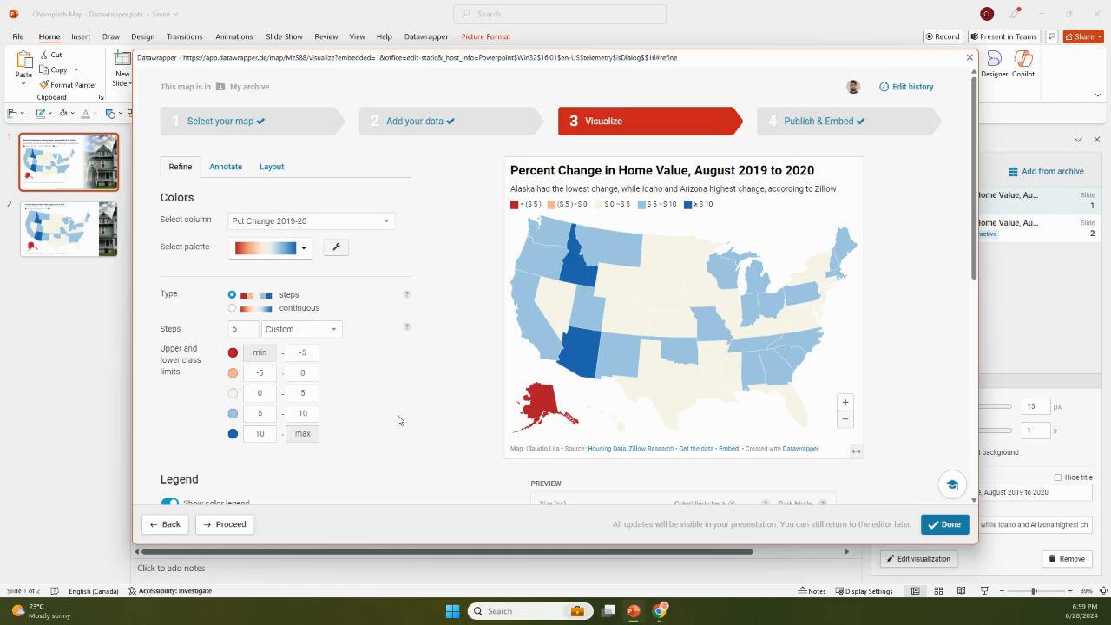
- Review the map's class limits, legend, map extras and appearance settings in the Visualize stage
{"action": "scroll", "coordinate": [402, 414], "scroll_direction": "down", "scroll_amount": 1}
{"action": "scroll", "coordinate": [402, 414], "scroll_direction": "down", "scroll_amount": 2}
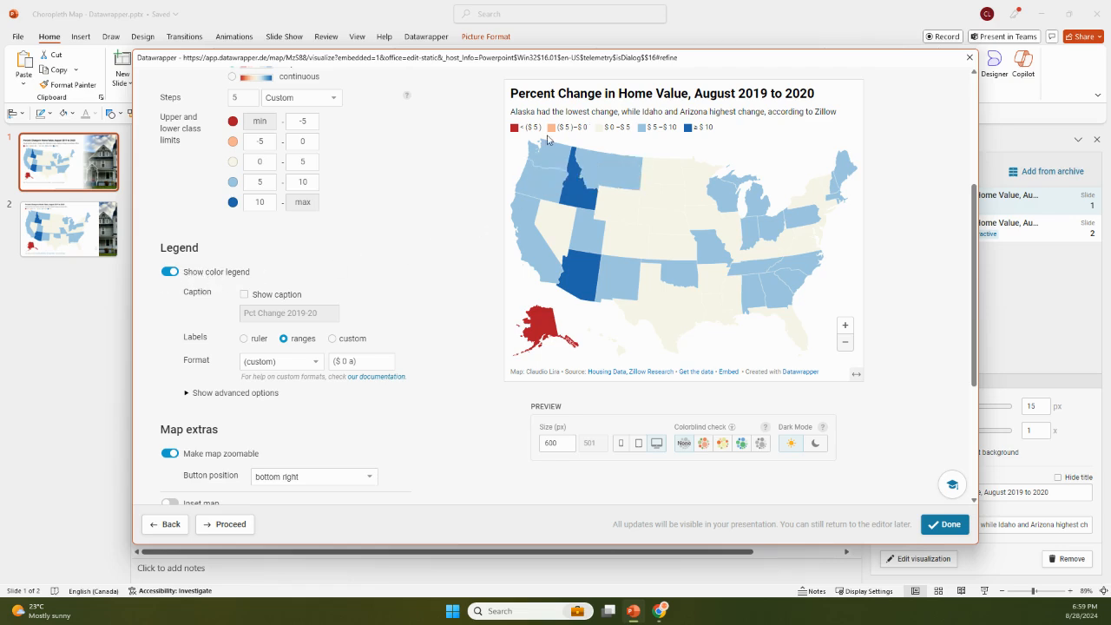
{"action": "scroll", "coordinate": [391, 275], "scroll_direction": "down", "scroll_amount": 2}
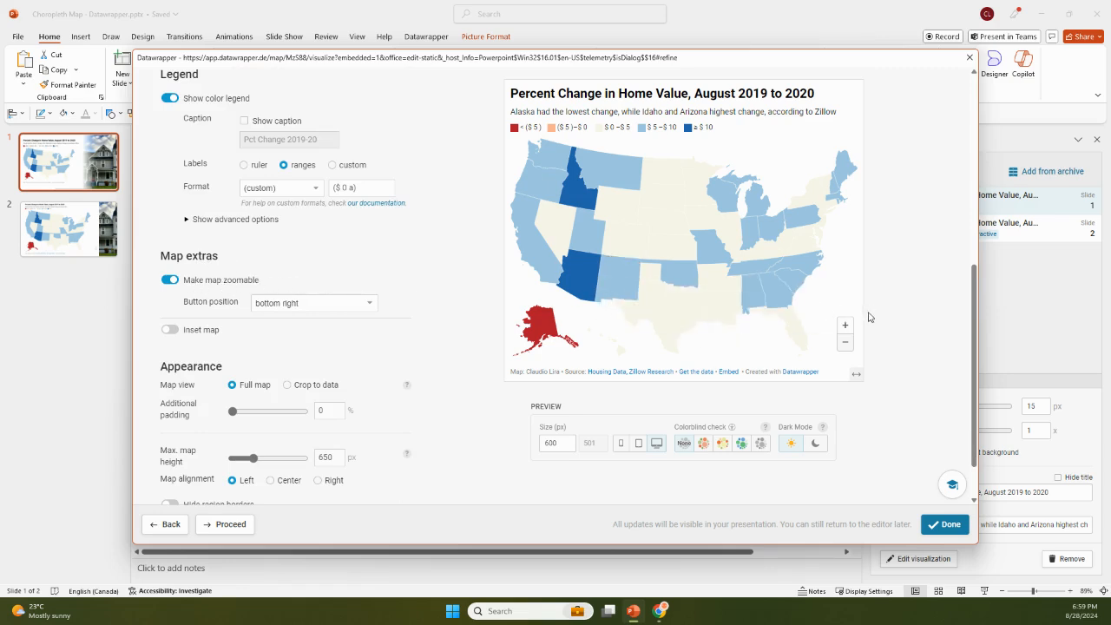
- Finish reviewing the map's appearance settings, and open the annotation settings to examine the title, description, data source and byline
{"action": "scroll", "coordinate": [412, 343], "scroll_direction": "down", "scroll_amount": 1}
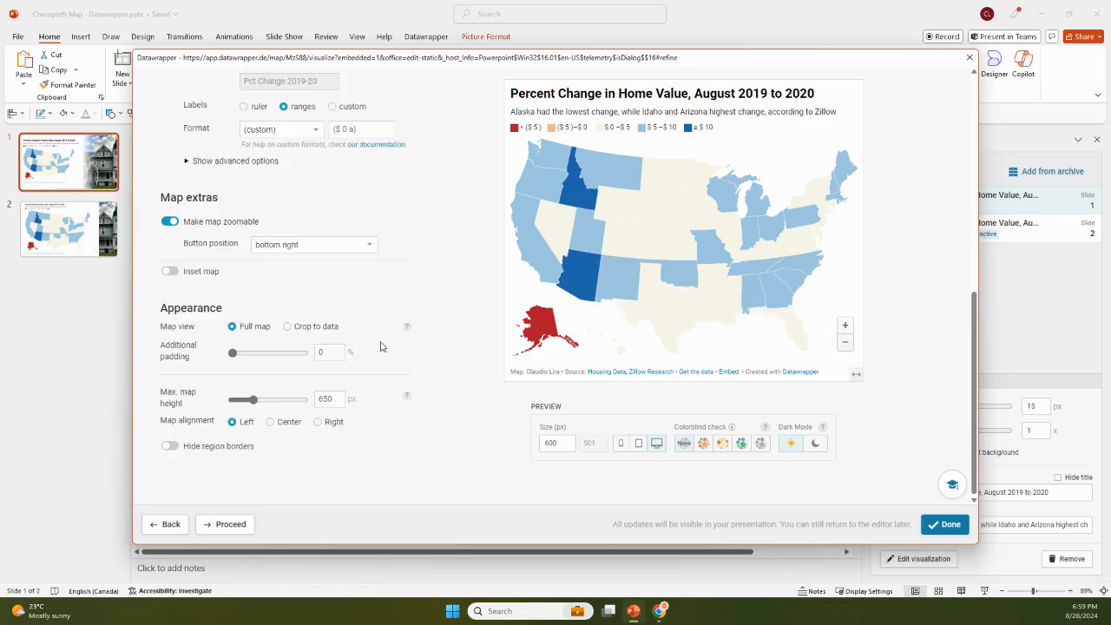
{"action": "scroll", "coordinate": [422, 336], "scroll_direction": "up", "scroll_amount": 8}
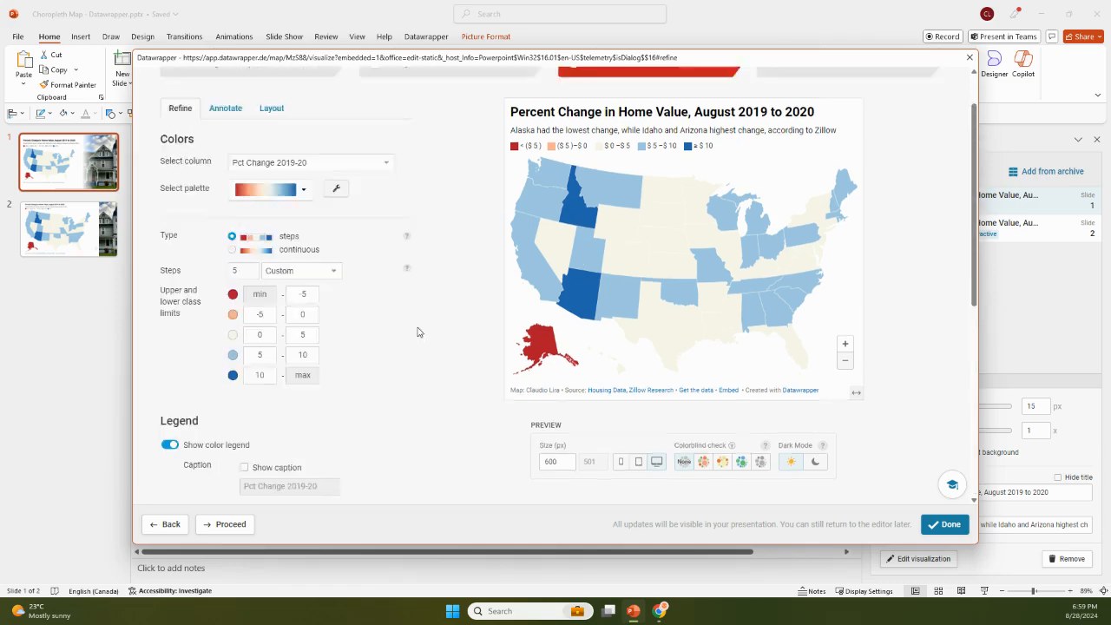
{"action": "left_click", "coordinate": [228, 167]}
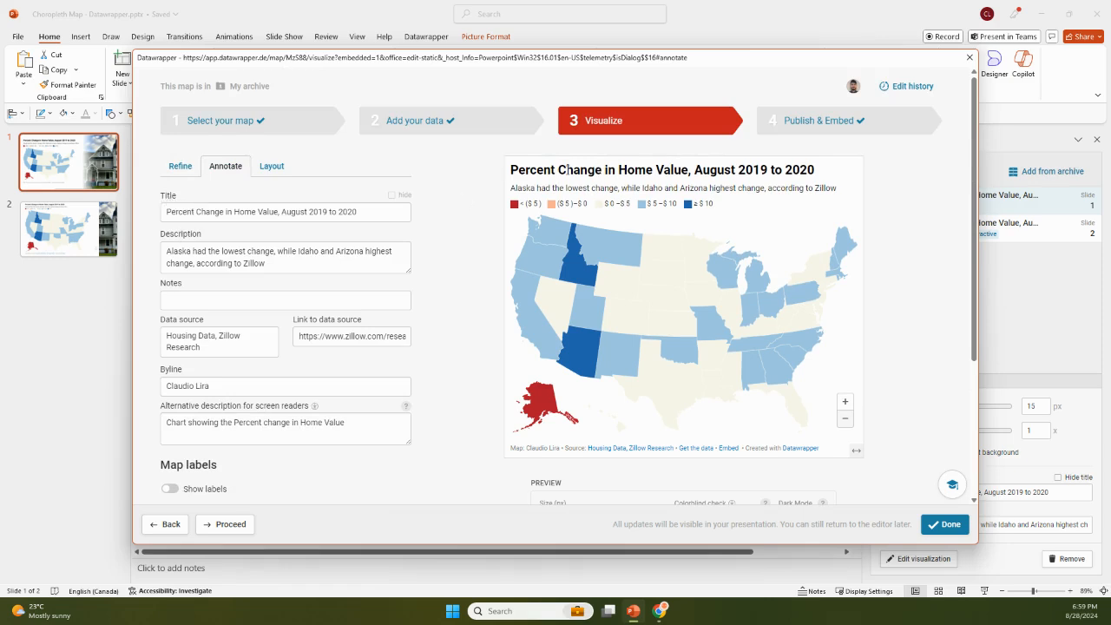
{"action": "left_click", "coordinate": [194, 264]}
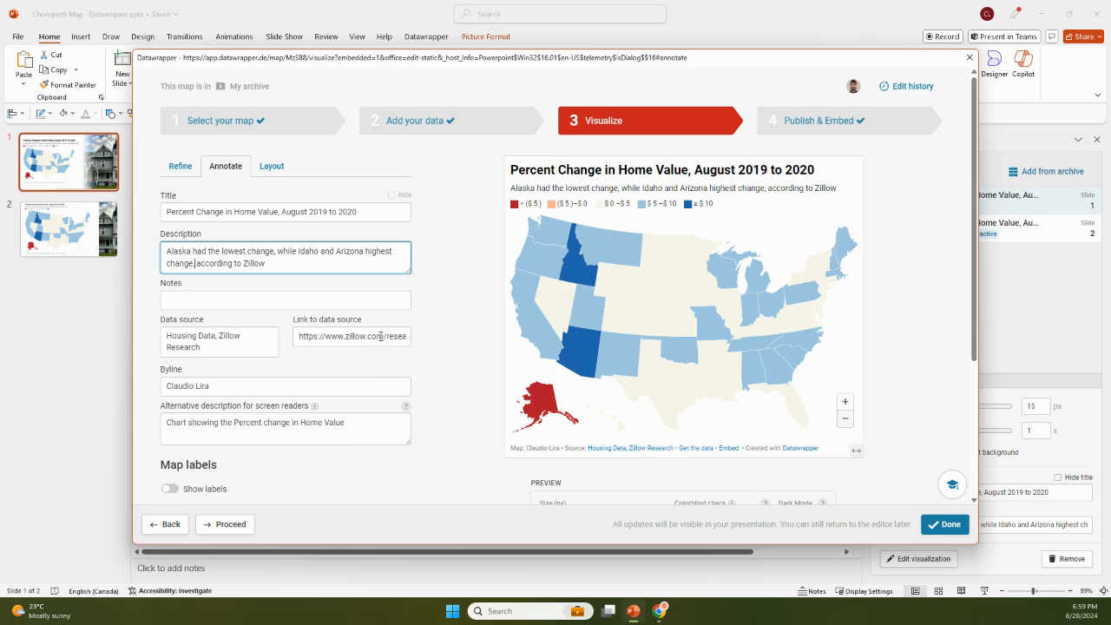
- Switch to the workbook's notes sheet in the browser to check the Zillow data source, and return to the Datawrapper editor
{"action": "mouse_move", "coordinate": [660, 611]}
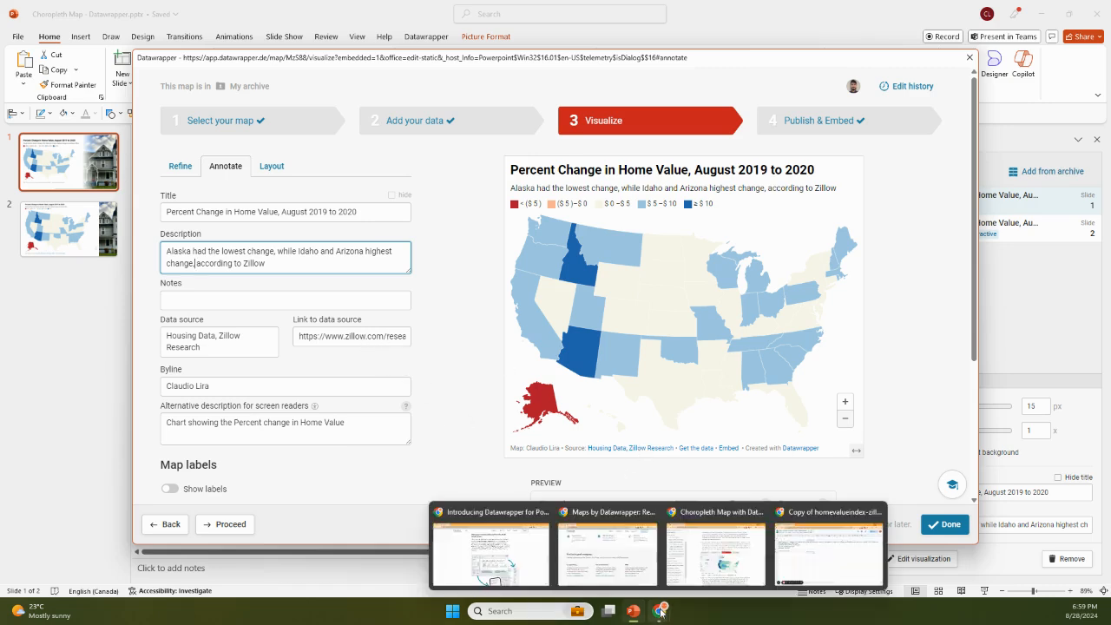
{"action": "left_click", "coordinate": [830, 547]}
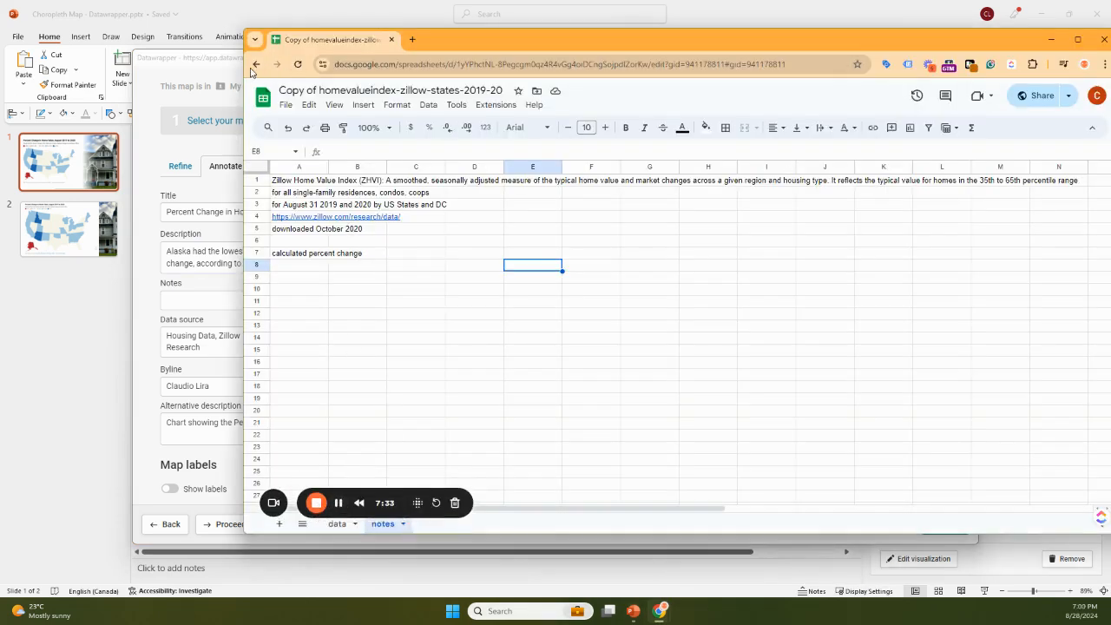
{"action": "left_click", "coordinate": [149, 107]}
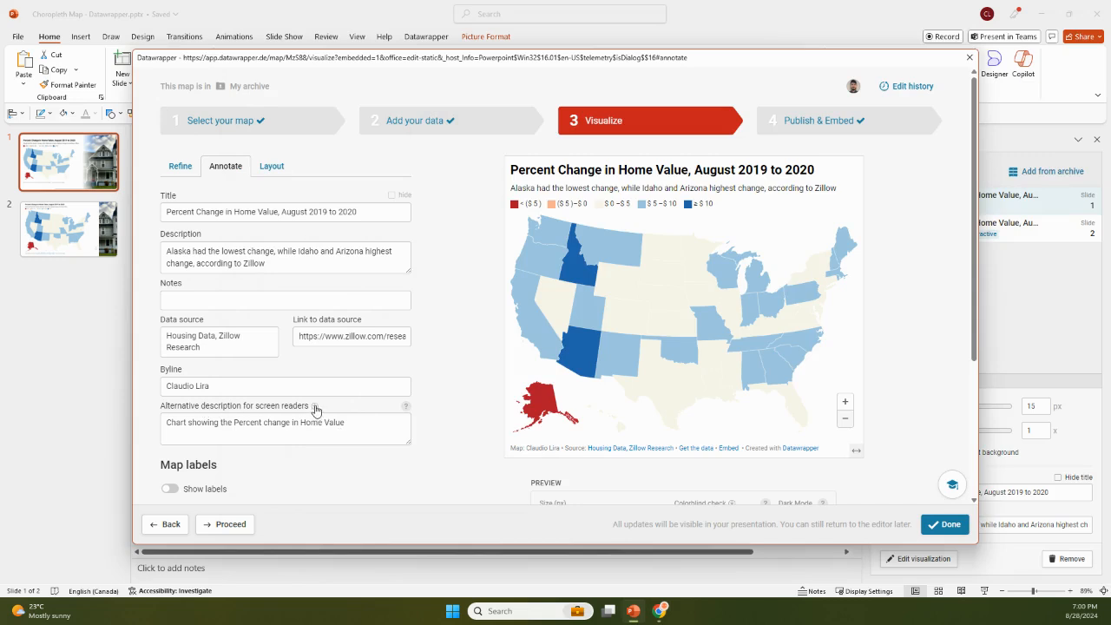
- Turn on the map labels to preview place names on the map, and turn them off again
{"action": "mouse_move", "coordinate": [408, 409]}
{"action": "scroll", "coordinate": [456, 342], "scroll_direction": "down", "scroll_amount": 2}
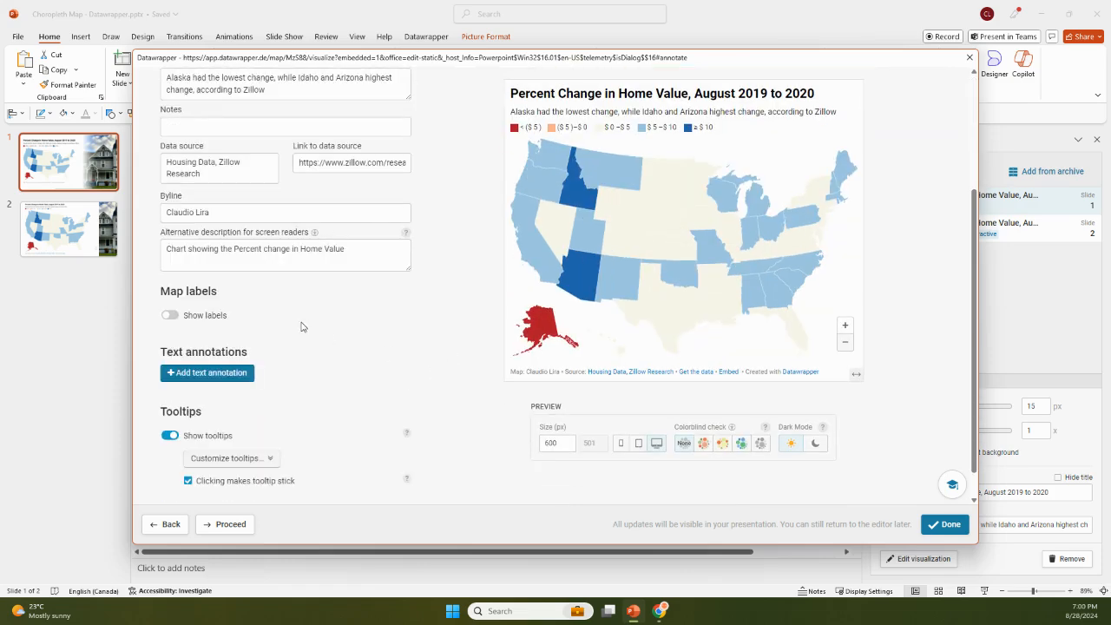
{"action": "left_click", "coordinate": [169, 315]}
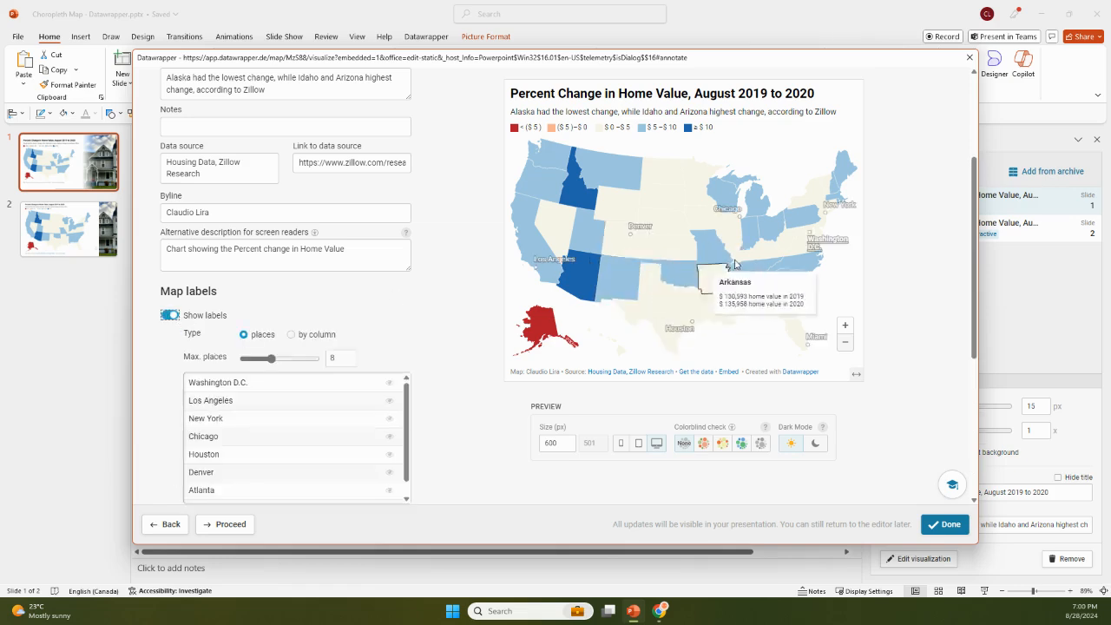
{"action": "left_click", "coordinate": [165, 318]}
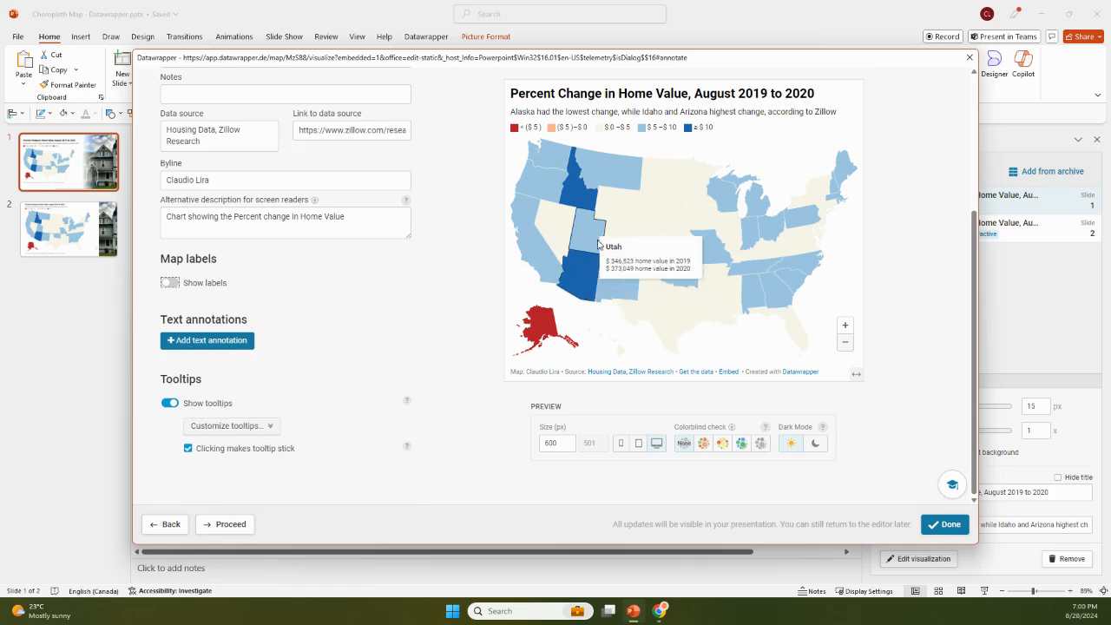
- Preview the home value tooltips on the map's western states and look over the annotation settings again
{"action": "mouse_move", "coordinate": [620, 212]}
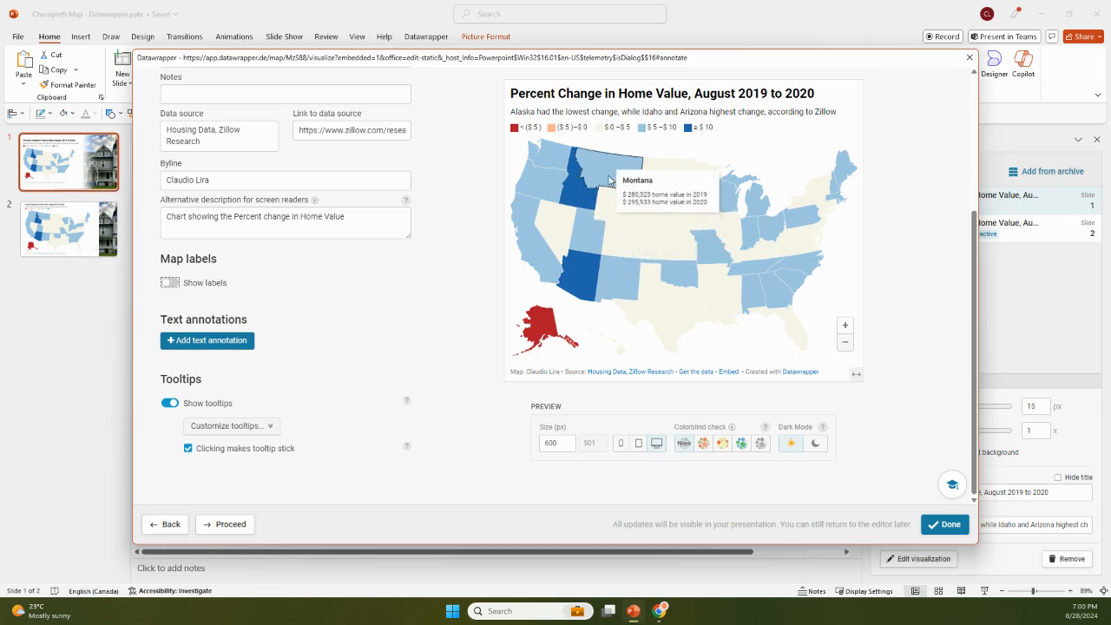
{"action": "mouse_move", "coordinate": [653, 219]}
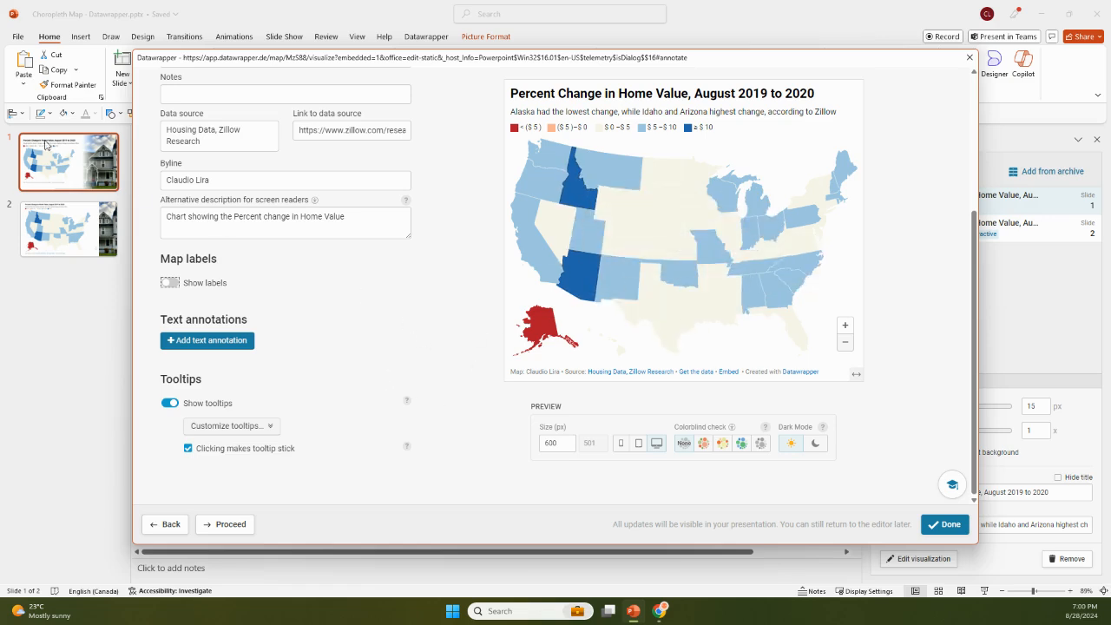
{"action": "left_click", "coordinate": [76, 223]}
{"action": "scroll", "coordinate": [450, 409], "scroll_direction": "up", "scroll_amount": 5}
{"action": "scroll", "coordinate": [449, 405], "scroll_direction": "down", "scroll_amount": 5}
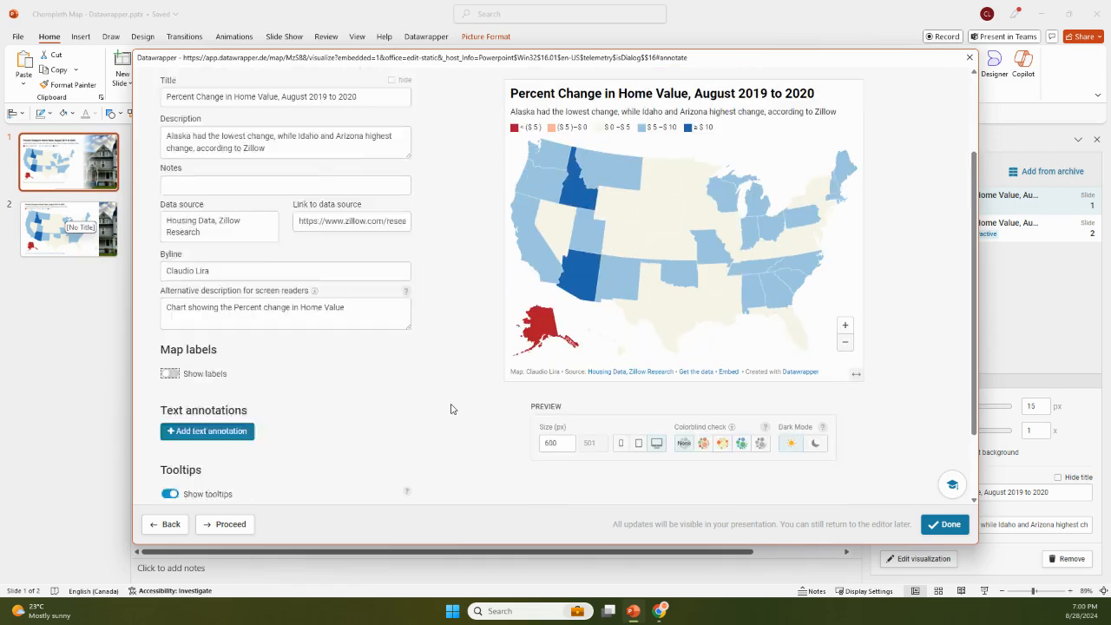
{"action": "scroll", "coordinate": [448, 421], "scroll_direction": "up", "scroll_amount": 5}
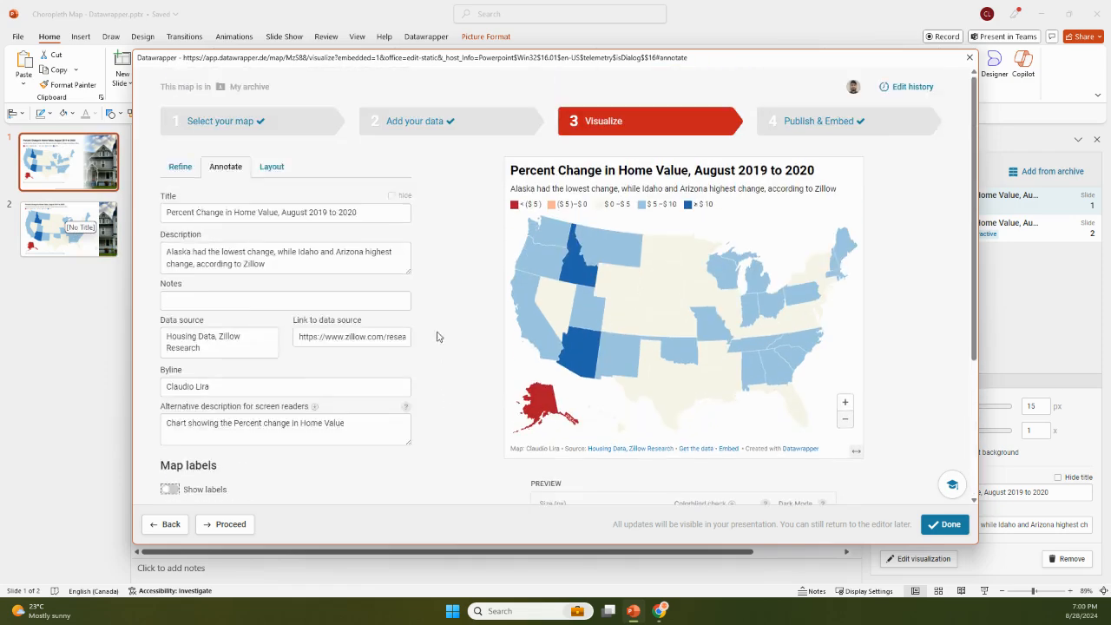
- Review the map's layout settings, including the output locale, the available themes and the footer options, keeping the Datawrapper theme
{"action": "left_click", "coordinate": [272, 167]}
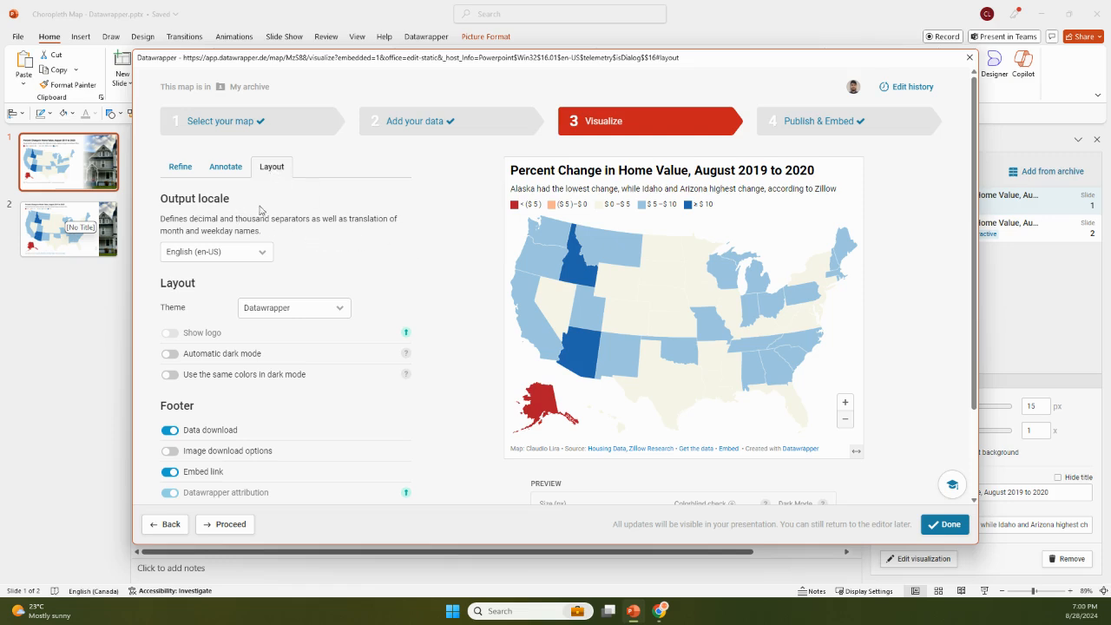
{"action": "scroll", "coordinate": [407, 276], "scroll_direction": "down", "scroll_amount": 1}
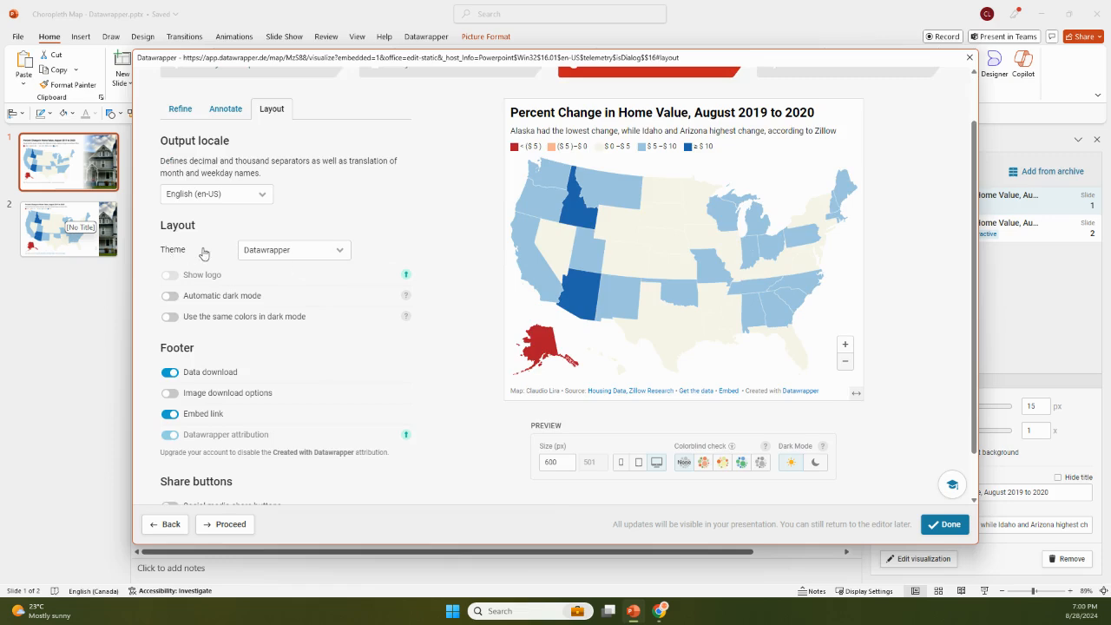
{"action": "left_click", "coordinate": [336, 252]}
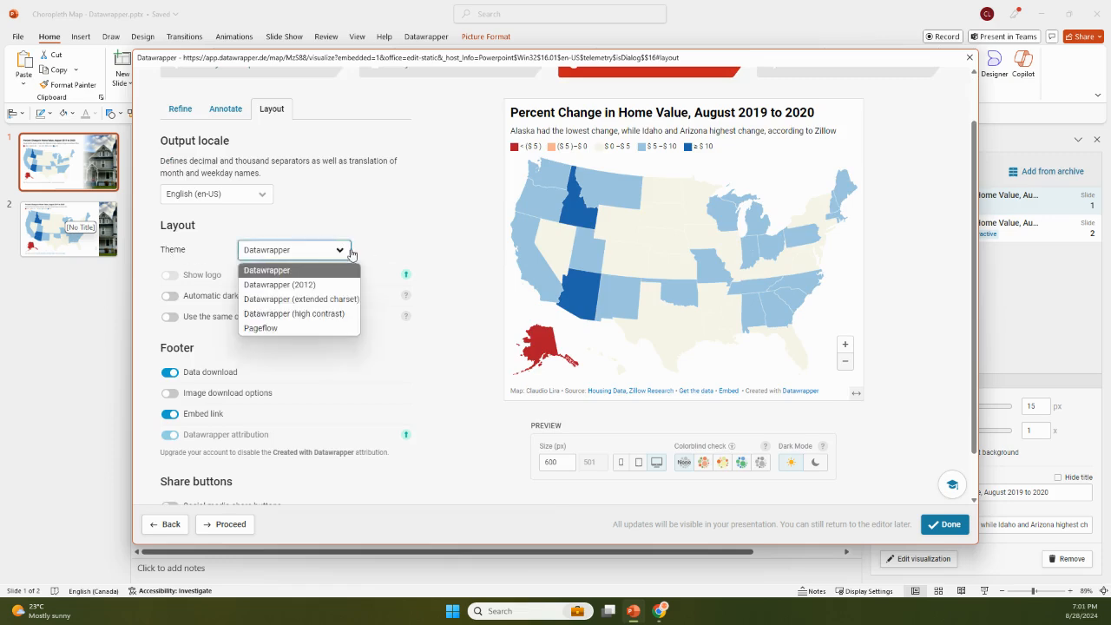
{"action": "left_click", "coordinate": [423, 239]}
{"action": "scroll", "coordinate": [448, 265], "scroll_direction": "down", "scroll_amount": 1}
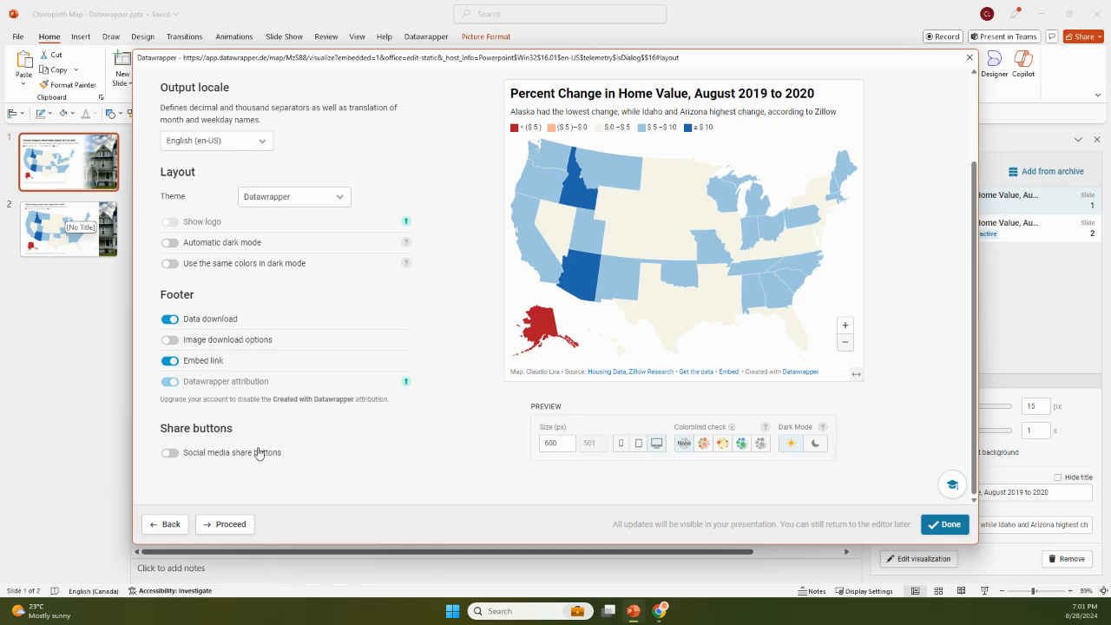
- Turn on the social media share buttons to preview them on the map, and turn them off again
{"action": "left_click", "coordinate": [170, 452]}
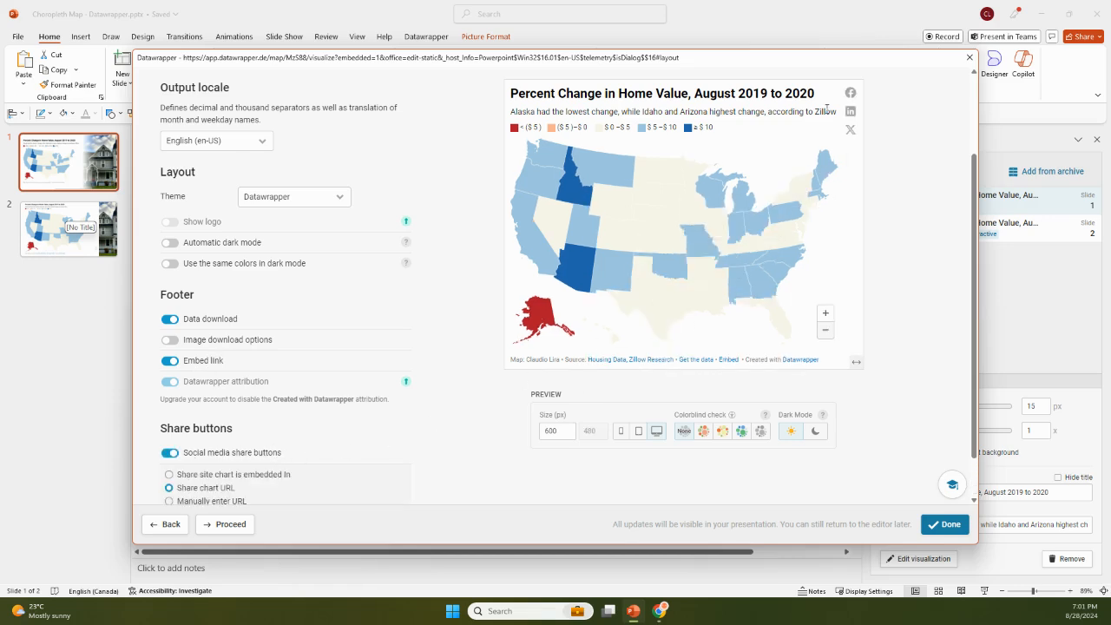
{"action": "scroll", "coordinate": [330, 455], "scroll_direction": "down", "scroll_amount": 1}
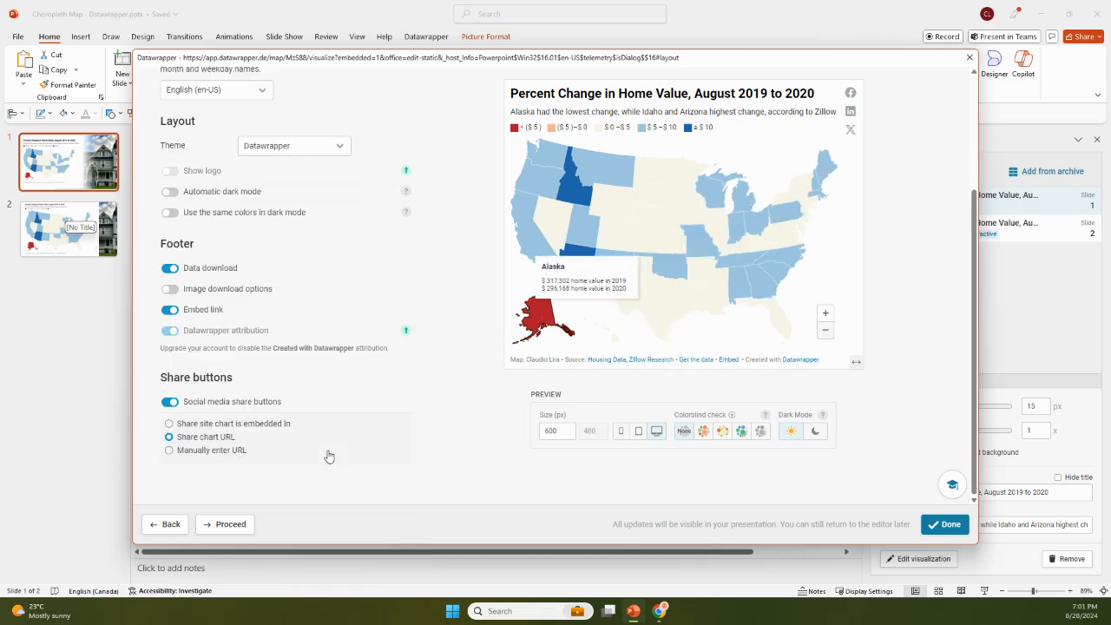
{"action": "left_click", "coordinate": [170, 402]}
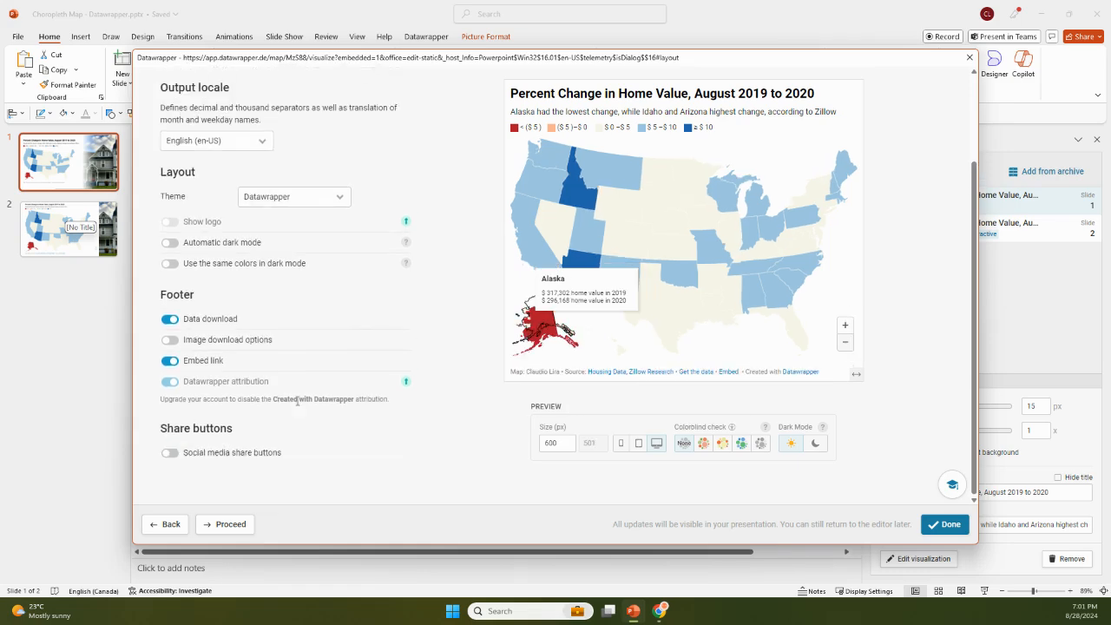
- Return to the annotation settings, expand the tooltip customization and compare its 2019 and 2020 home value format code with the map's tooltips
{"action": "scroll", "coordinate": [460, 350], "scroll_direction": "up", "scroll_amount": 2}
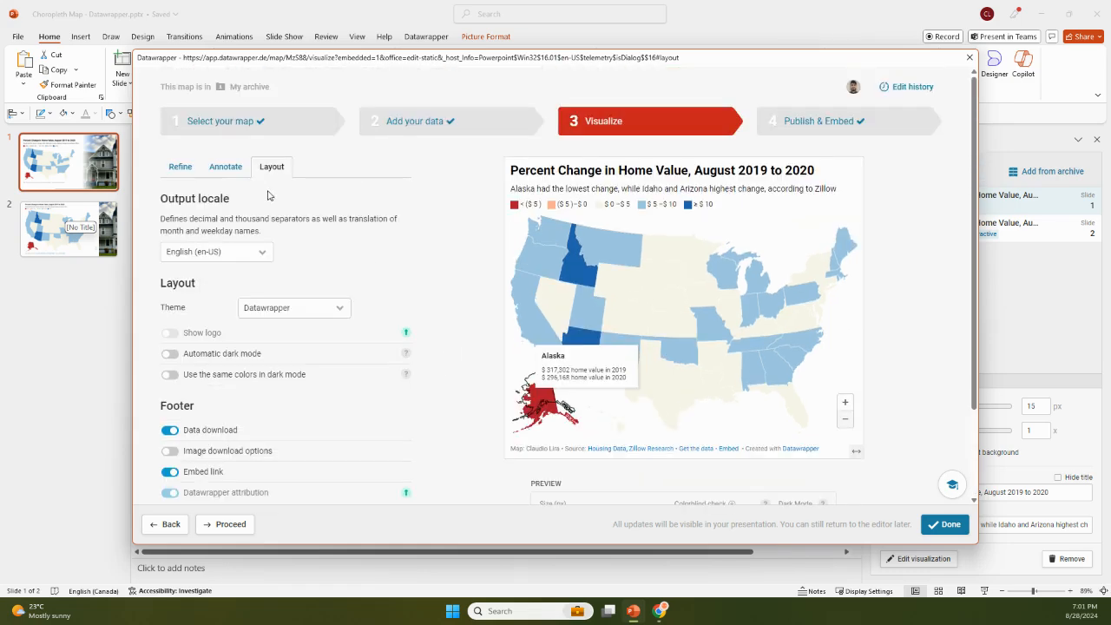
{"action": "left_click", "coordinate": [228, 170]}
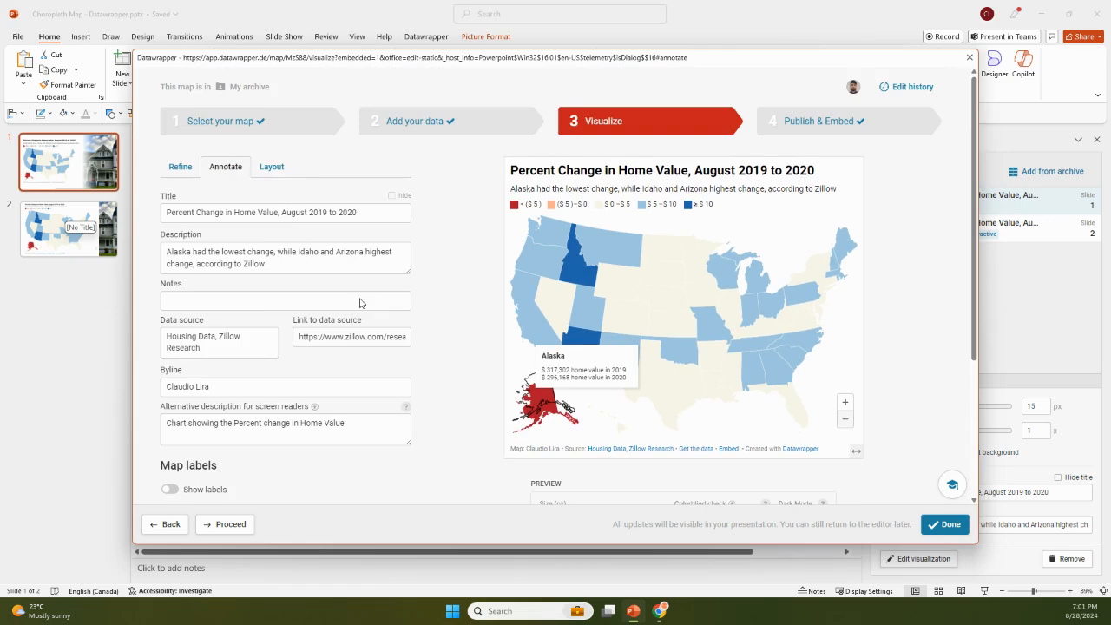
{"action": "scroll", "coordinate": [435, 410], "scroll_direction": "down", "scroll_amount": 2}
{"action": "scroll", "coordinate": [435, 410], "scroll_direction": "down", "scroll_amount": 1}
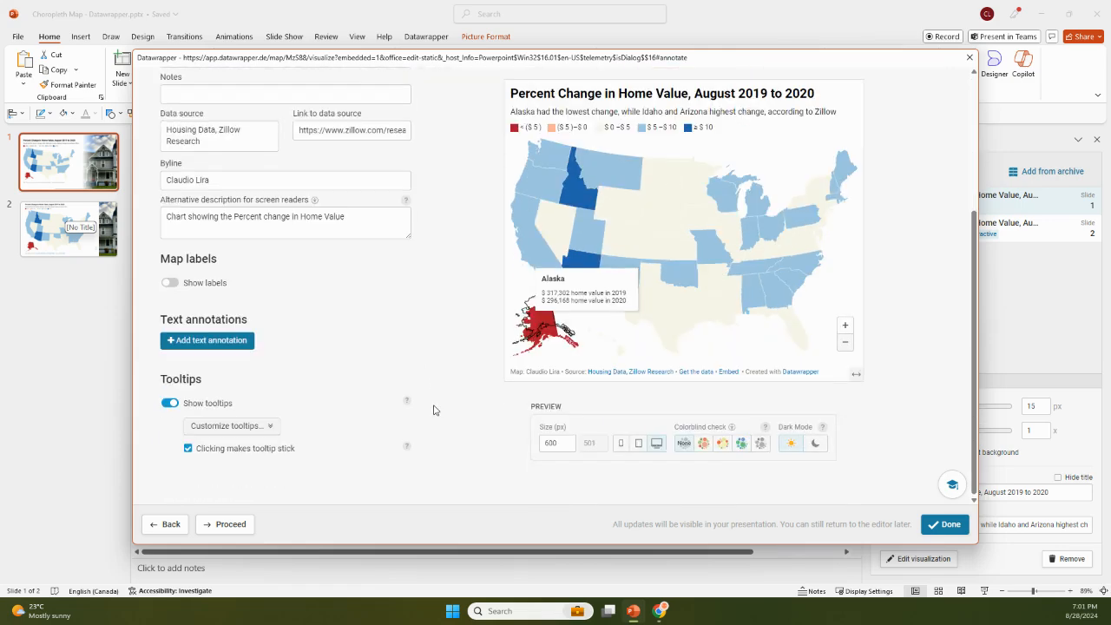
{"action": "left_click", "coordinate": [273, 429]}
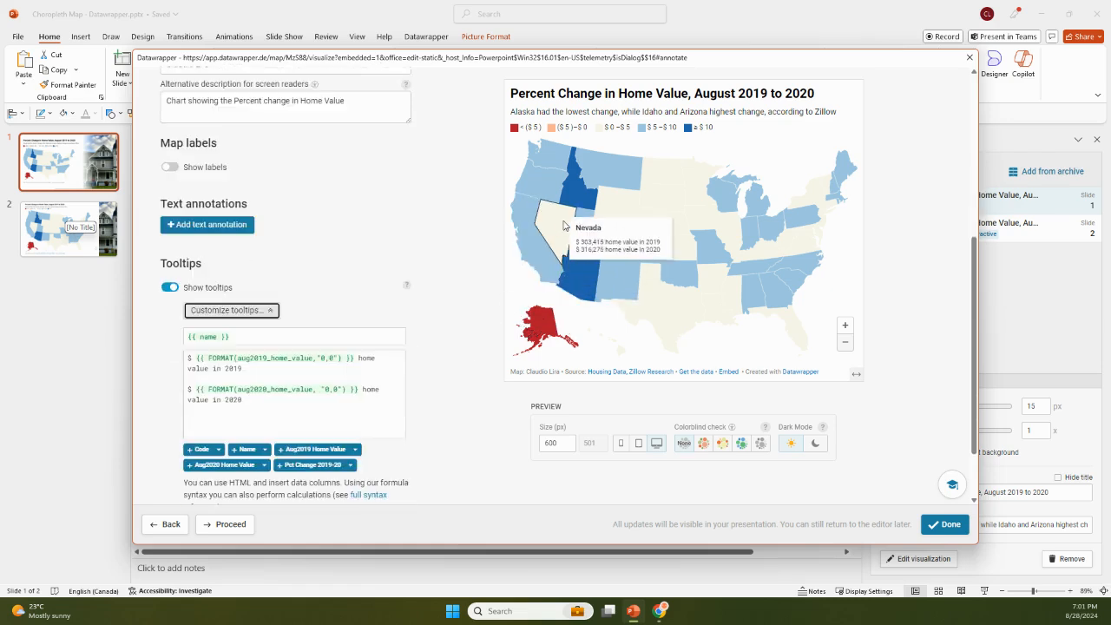
{"action": "mouse_move", "coordinate": [562, 223]}
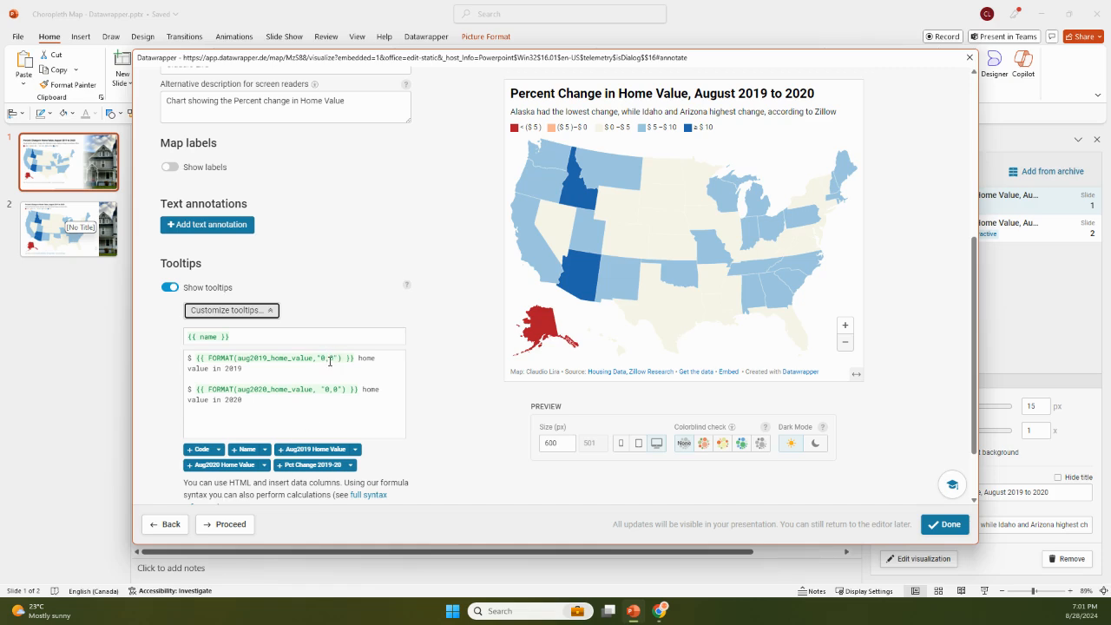
{"action": "mouse_move", "coordinate": [574, 282]}
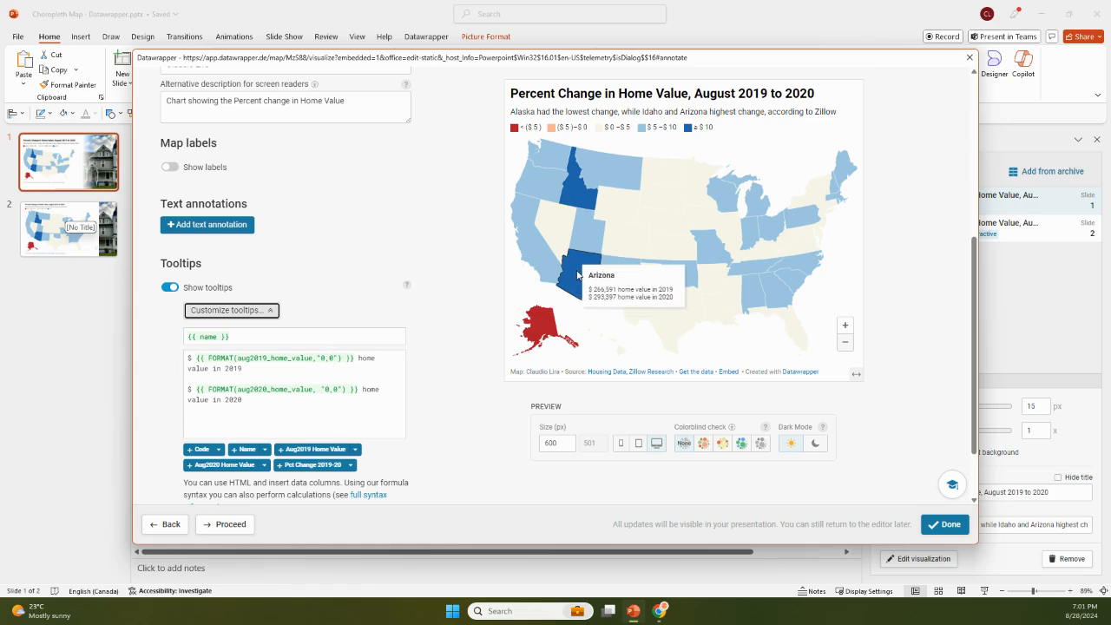
{"action": "left_click", "coordinate": [328, 360]}
{"action": "scroll", "coordinate": [422, 400], "scroll_direction": "down", "scroll_amount": 1}
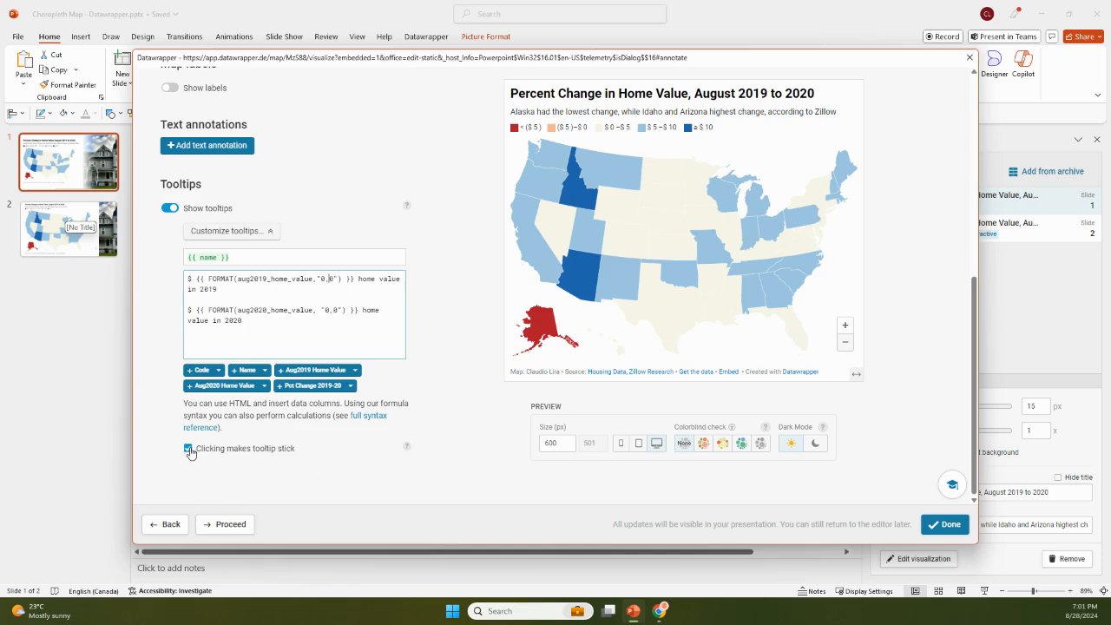
- Try the sticky tooltips on individual states such as Colorado, Wyoming and Idaho, and dismiss the last one
{"action": "mouse_move", "coordinate": [608, 252]}
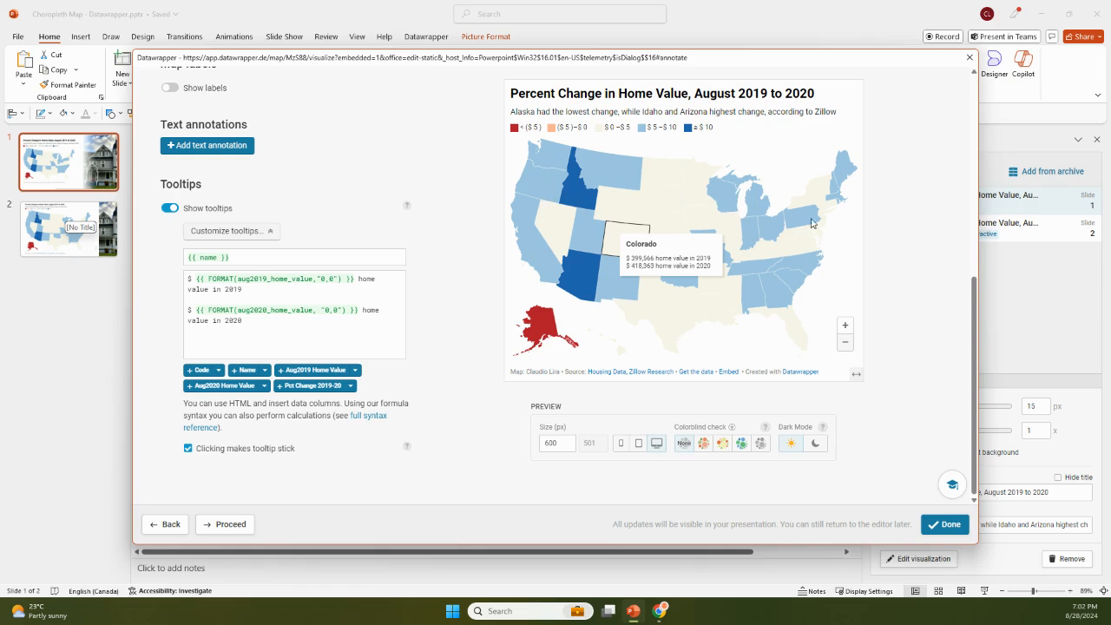
{"action": "left_click", "coordinate": [625, 208]}
{"action": "left_click", "coordinate": [625, 208]}
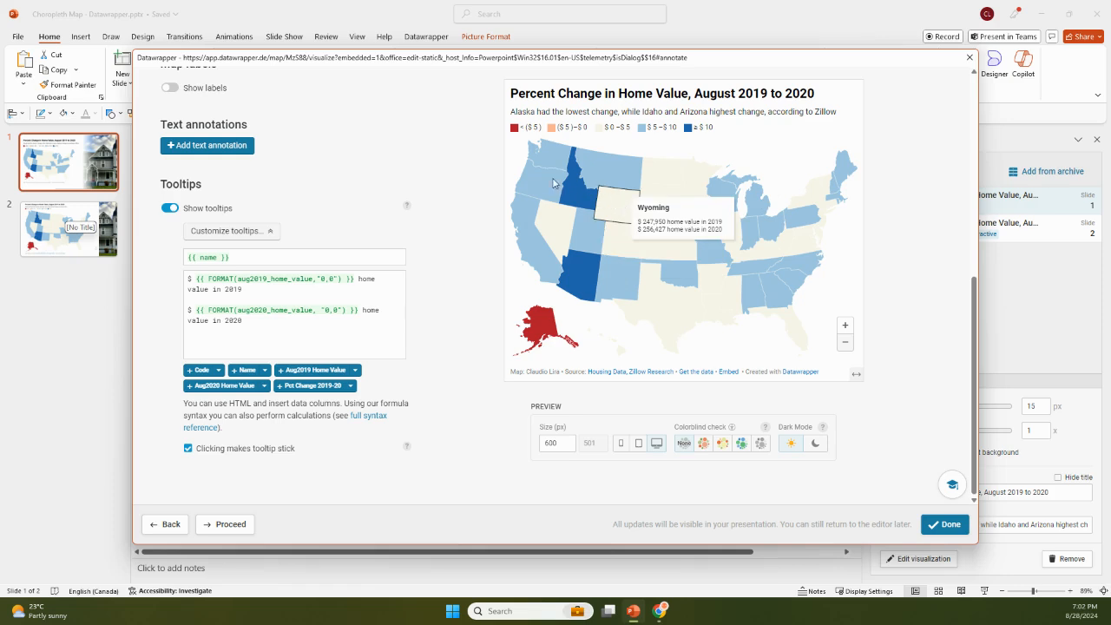
{"action": "left_click", "coordinate": [627, 249]}
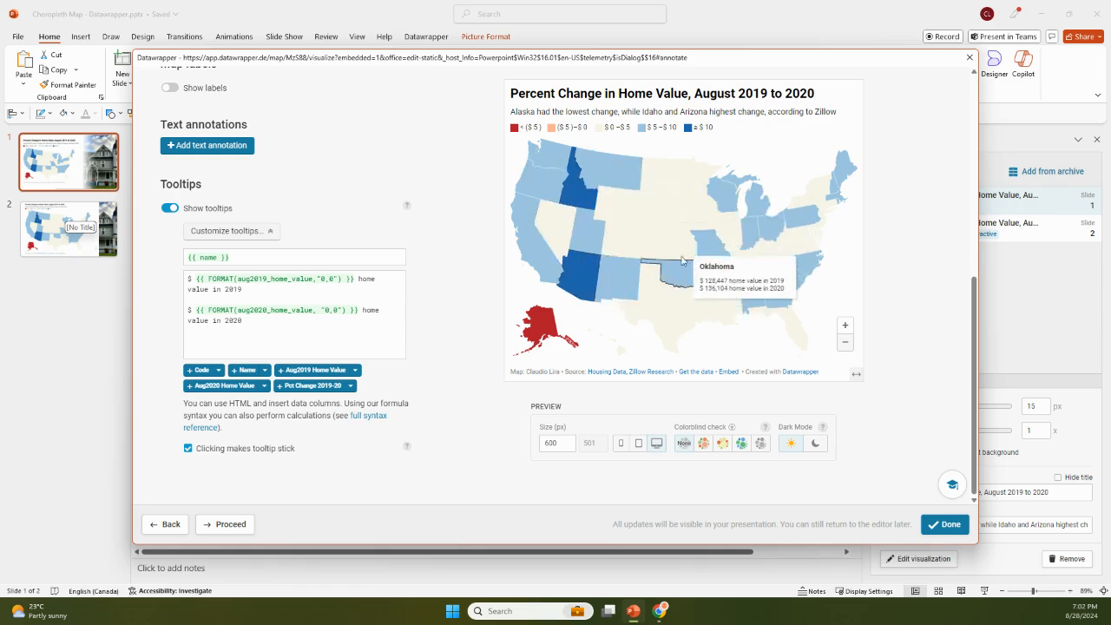
{"action": "left_click", "coordinate": [569, 199]}
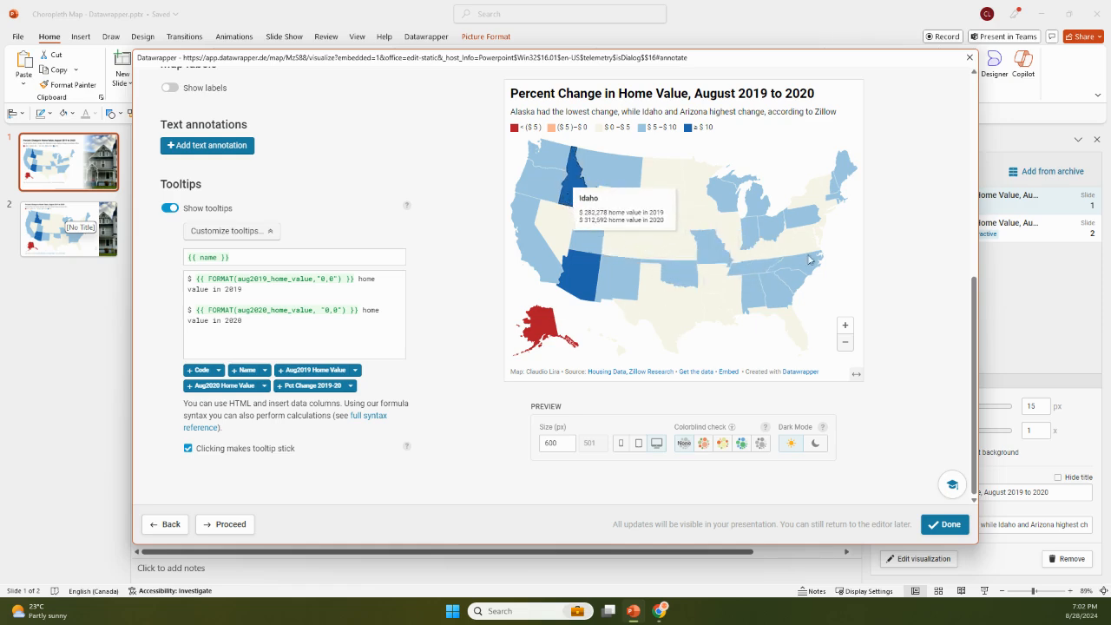
{"action": "left_click", "coordinate": [573, 180]}
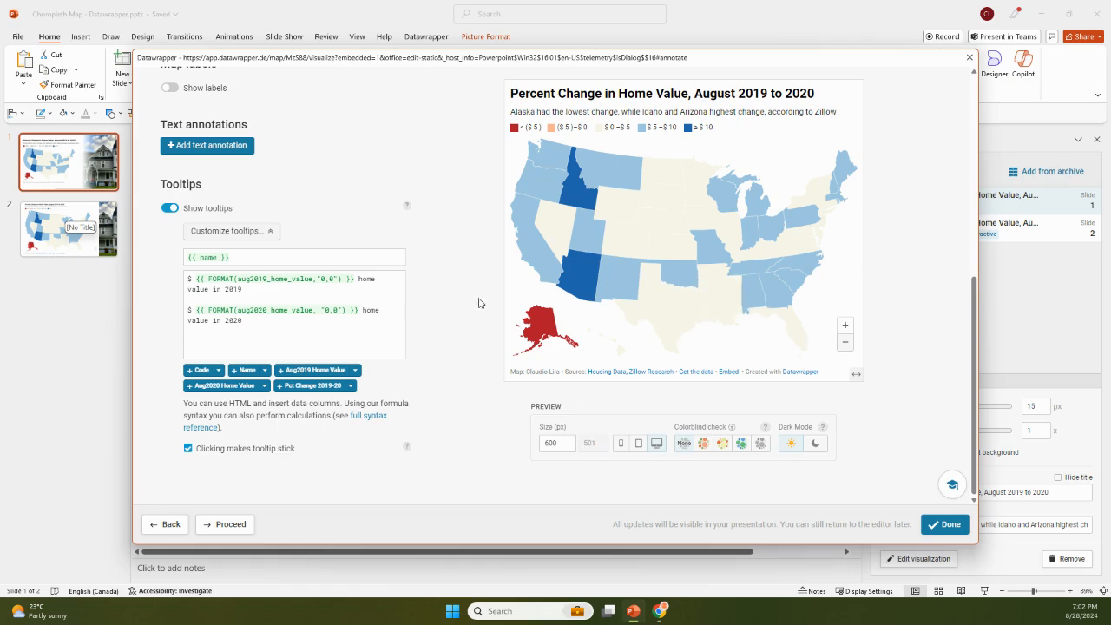
- Review the PowerPoint integration, republish, share link and embed code options in the Publish & Embed stage, and close the map editor
{"action": "scroll", "coordinate": [452, 296], "scroll_direction": "up", "scroll_amount": 5}
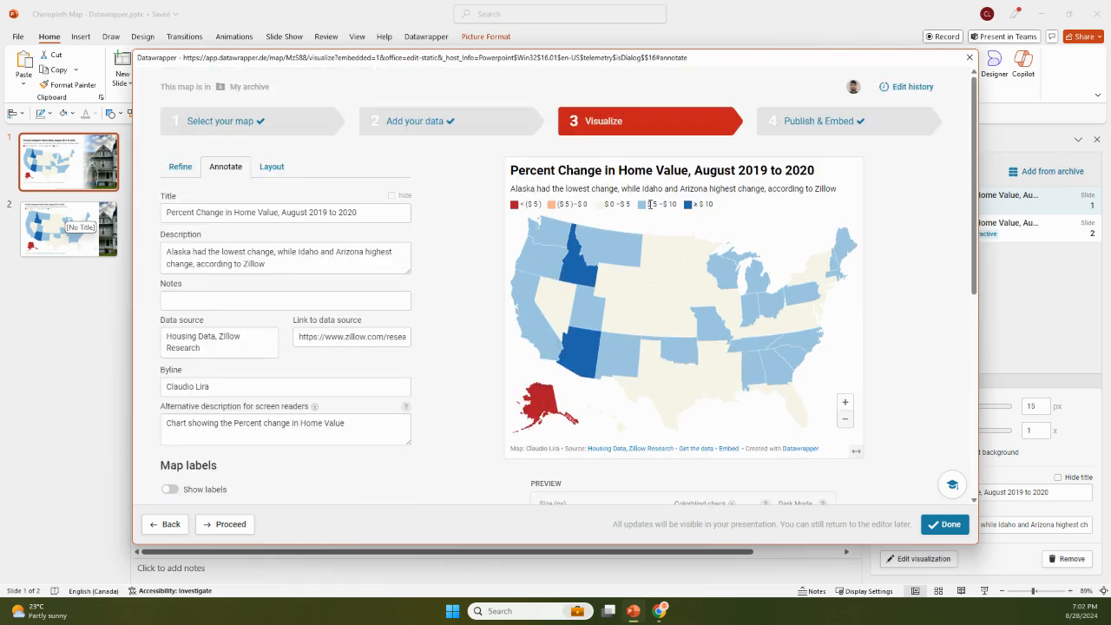
{"action": "left_click", "coordinate": [841, 122]}
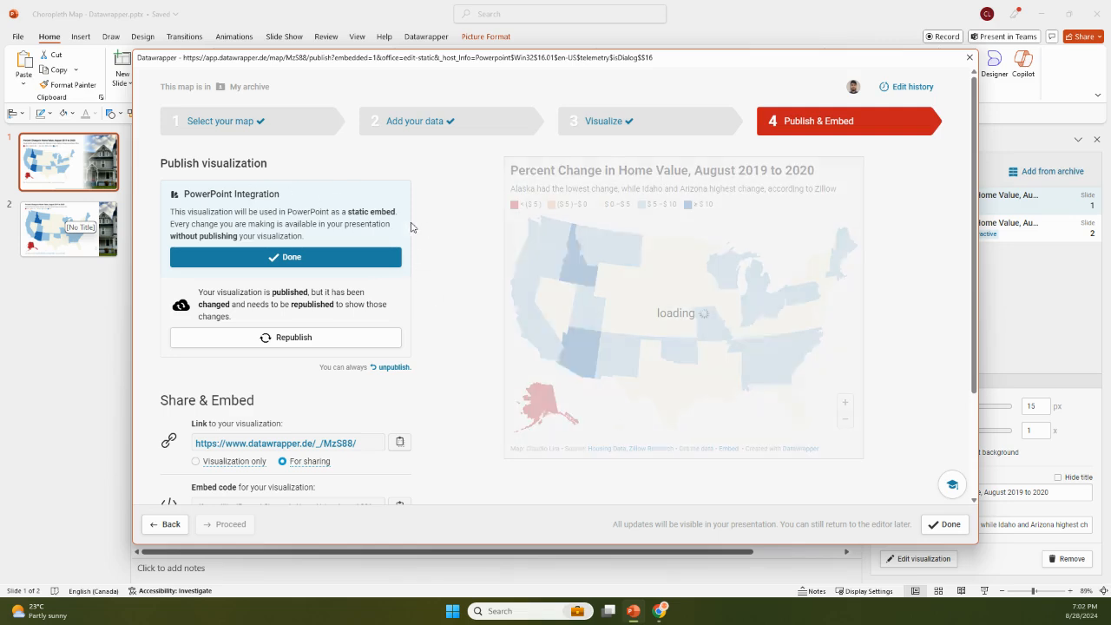
{"action": "scroll", "coordinate": [451, 230], "scroll_direction": "down", "scroll_amount": 1}
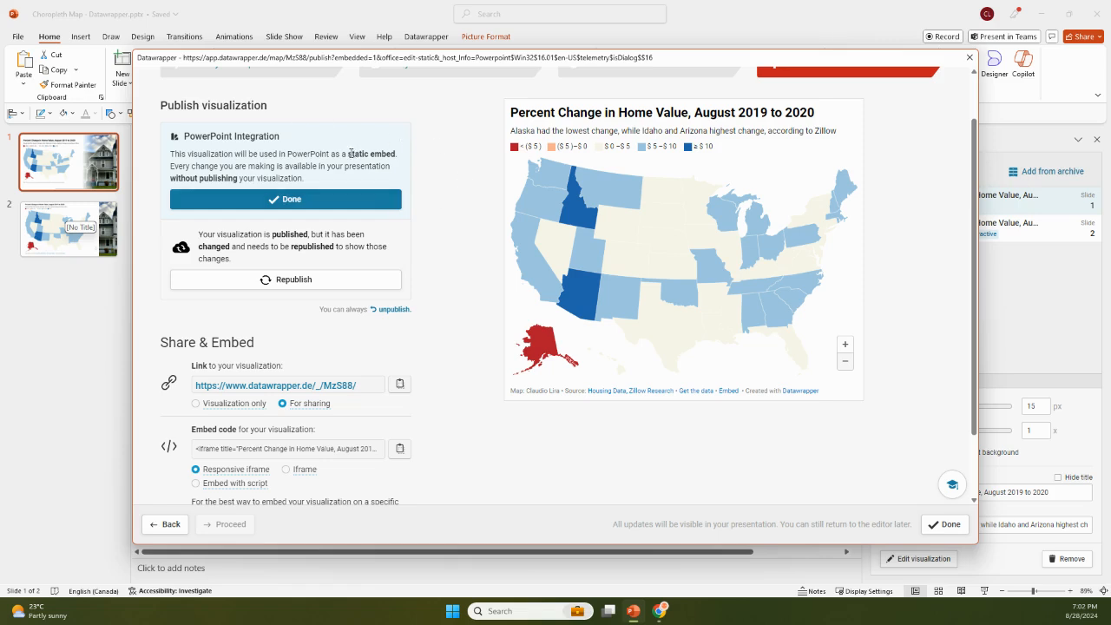
{"action": "left_click_drag", "start_coordinate": [351, 154], "coordinate": [390, 154]}
{"action": "left_click_drag", "start_coordinate": [227, 234], "coordinate": [359, 258]}
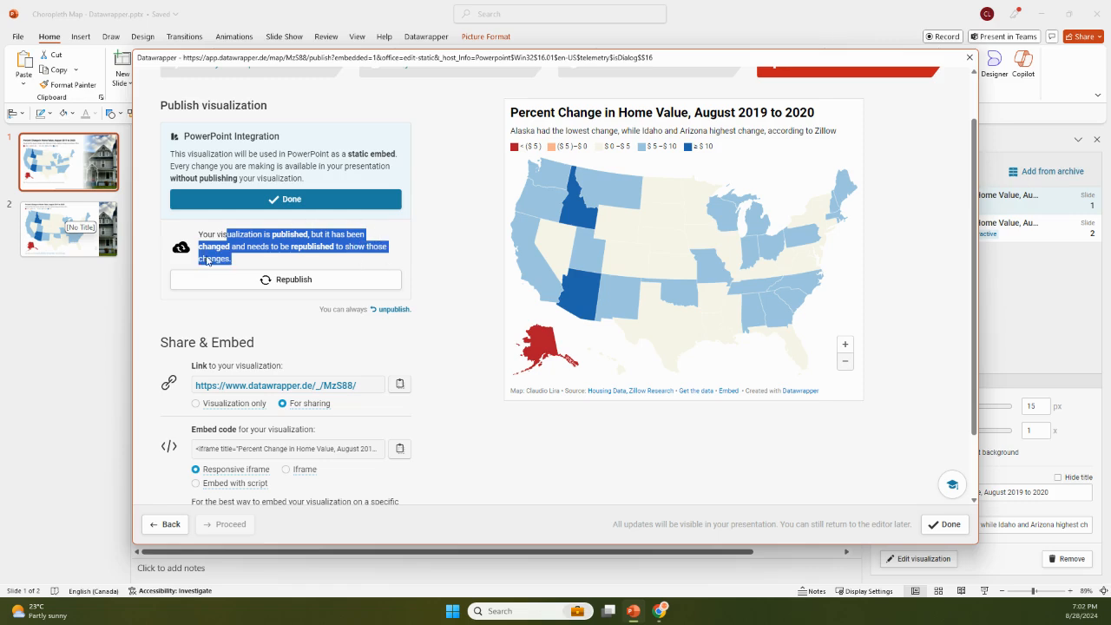
{"action": "scroll", "coordinate": [441, 308], "scroll_direction": "down", "scroll_amount": 1}
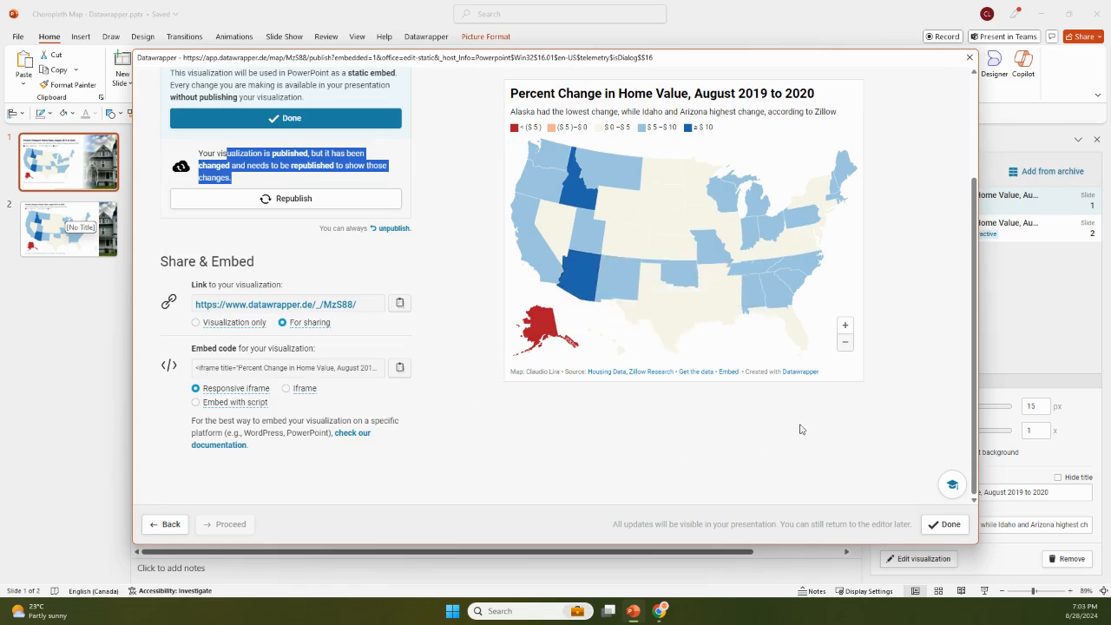
{"action": "left_click", "coordinate": [970, 57]}
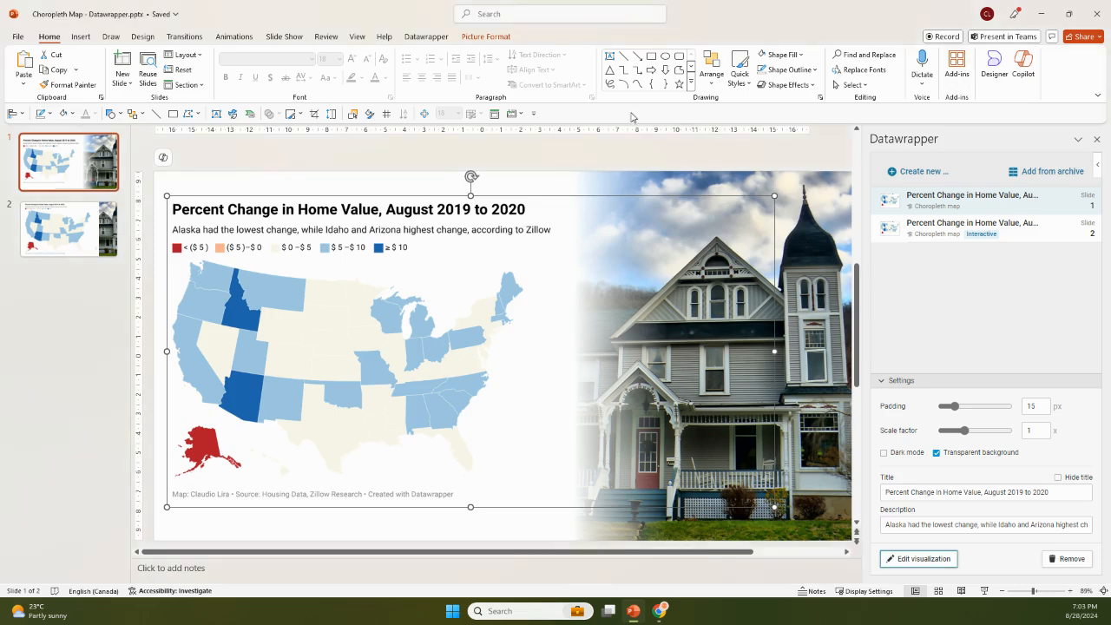